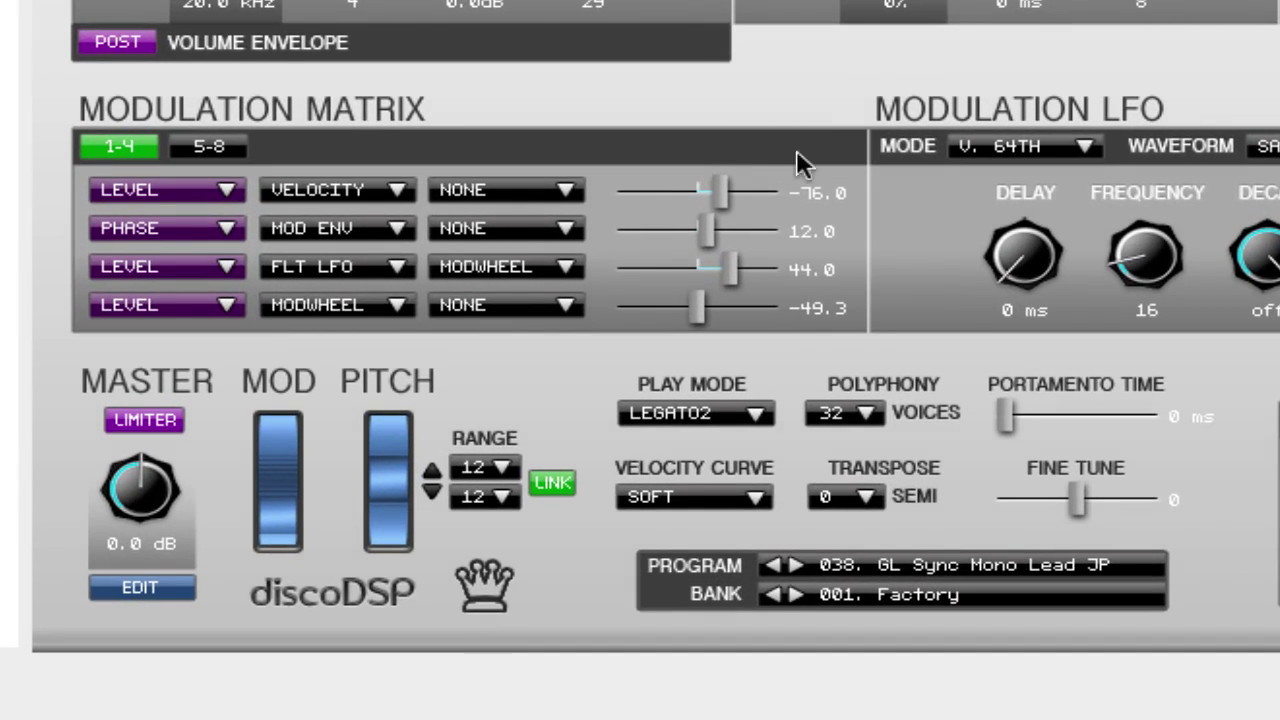
- Change the GL Sync Mono Lead JP preset's polyphony from 32 to 8 voices
click(866, 418)
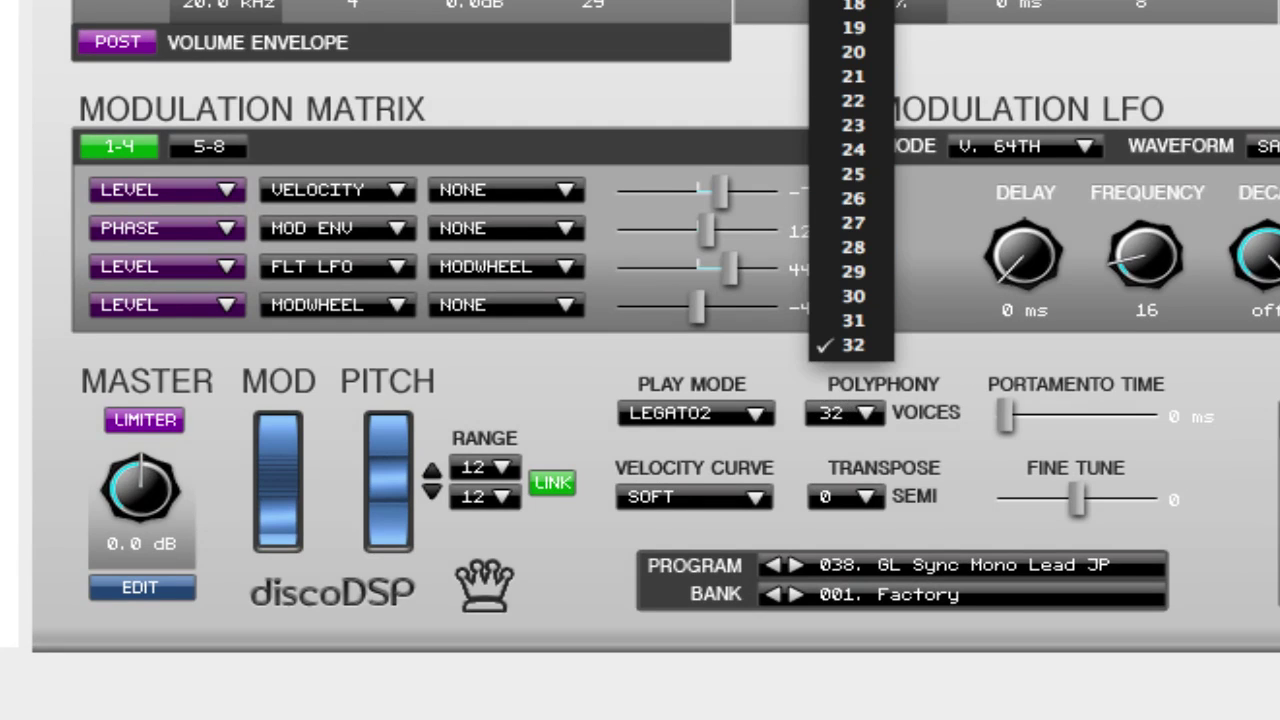
click(852, 2)
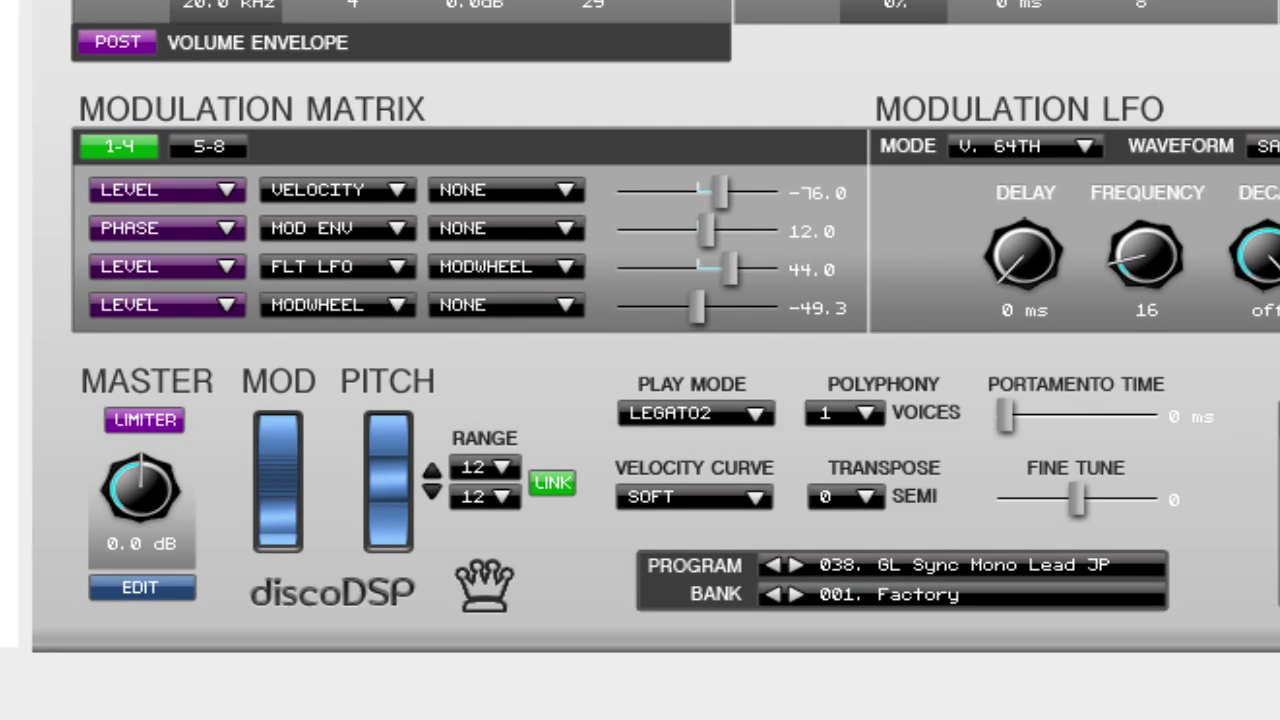
click(866, 413)
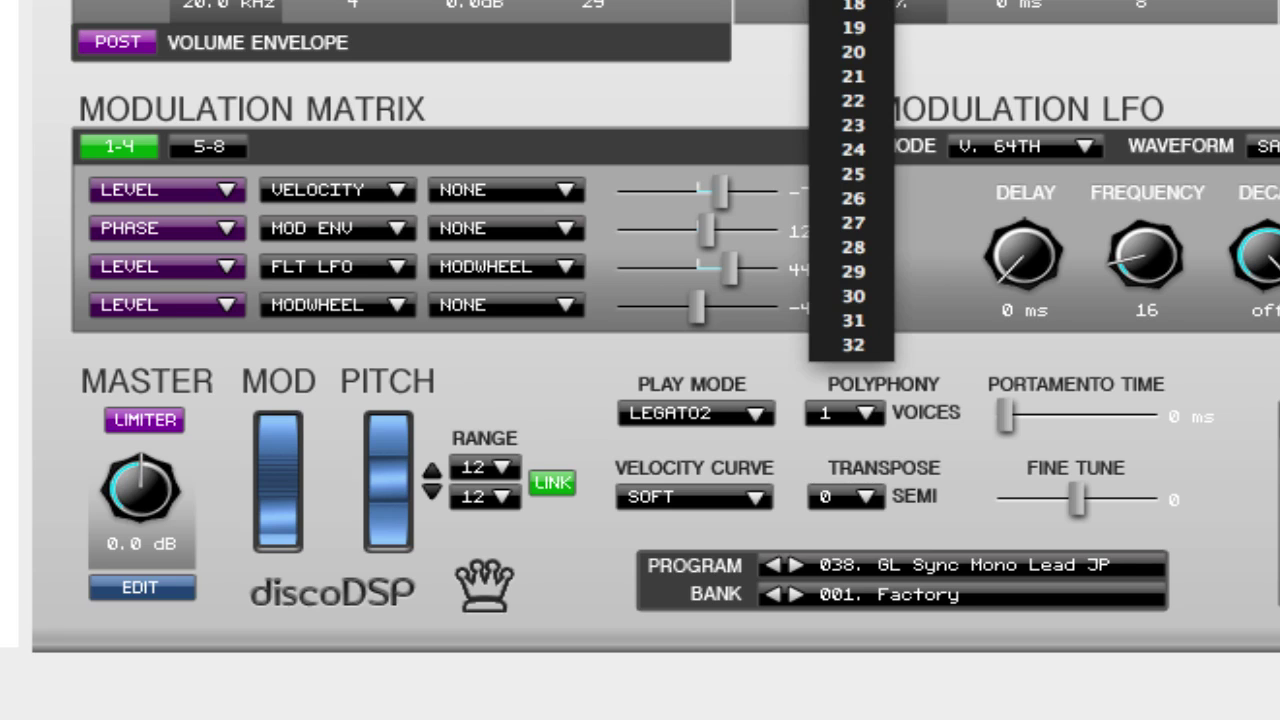
click(850, 5)
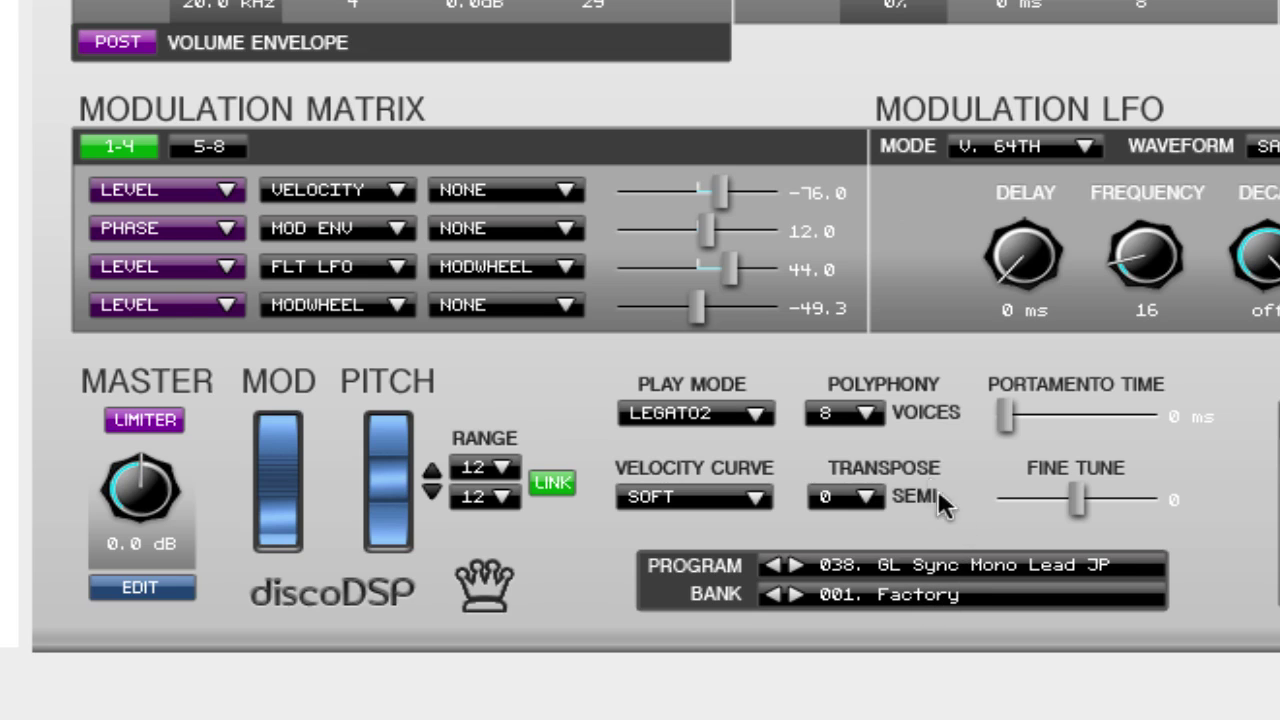
click(866, 415)
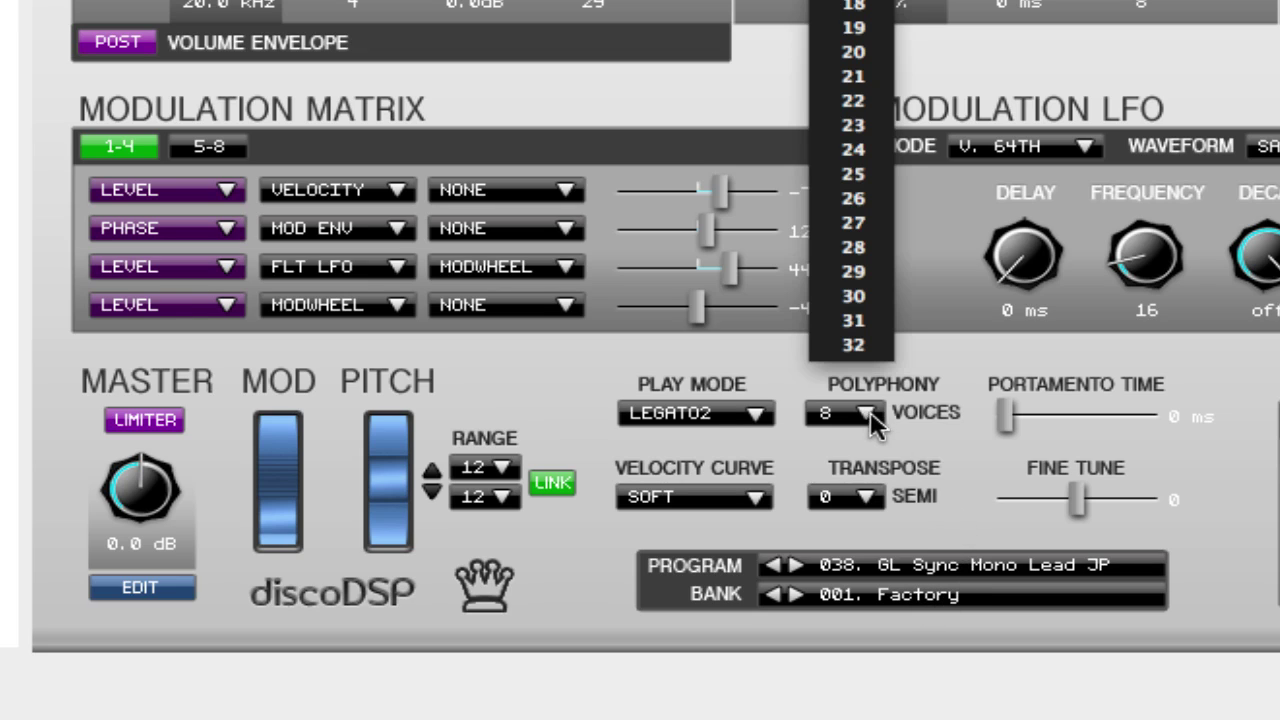
click(924, 438)
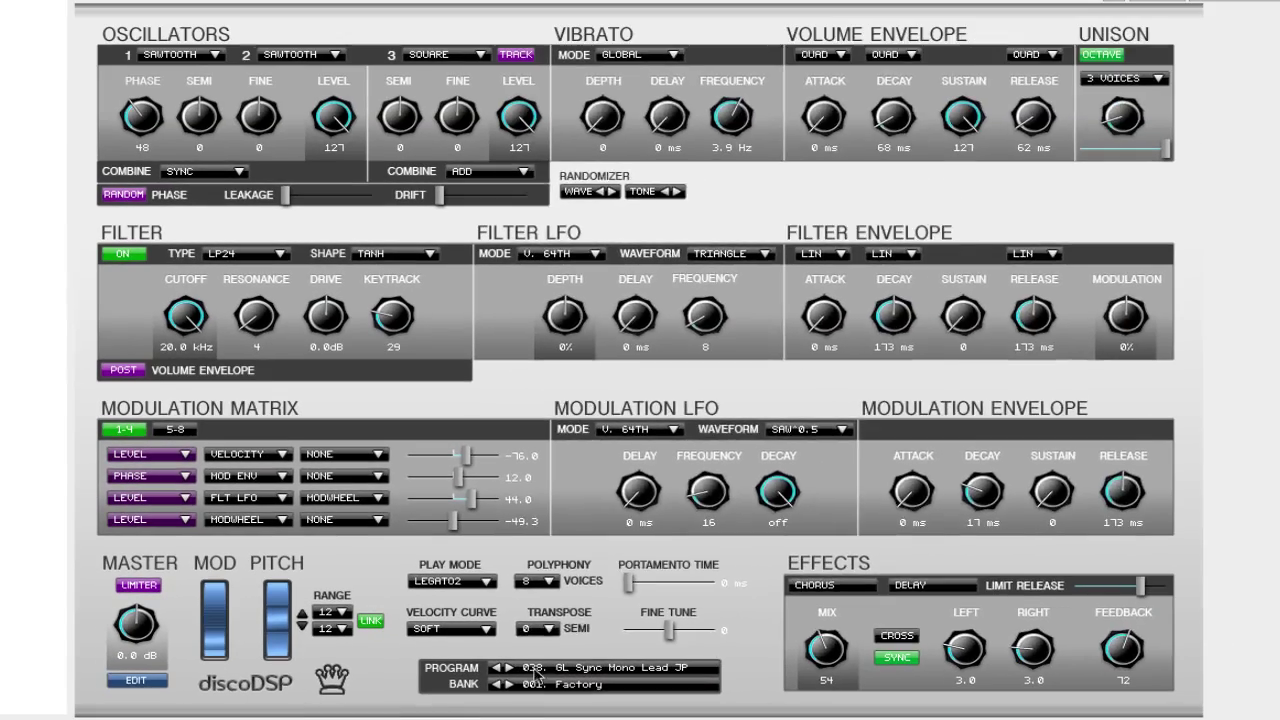
- Load preset 001 PAD DarkAwakening CYF from the Factory bank
click(676, 574)
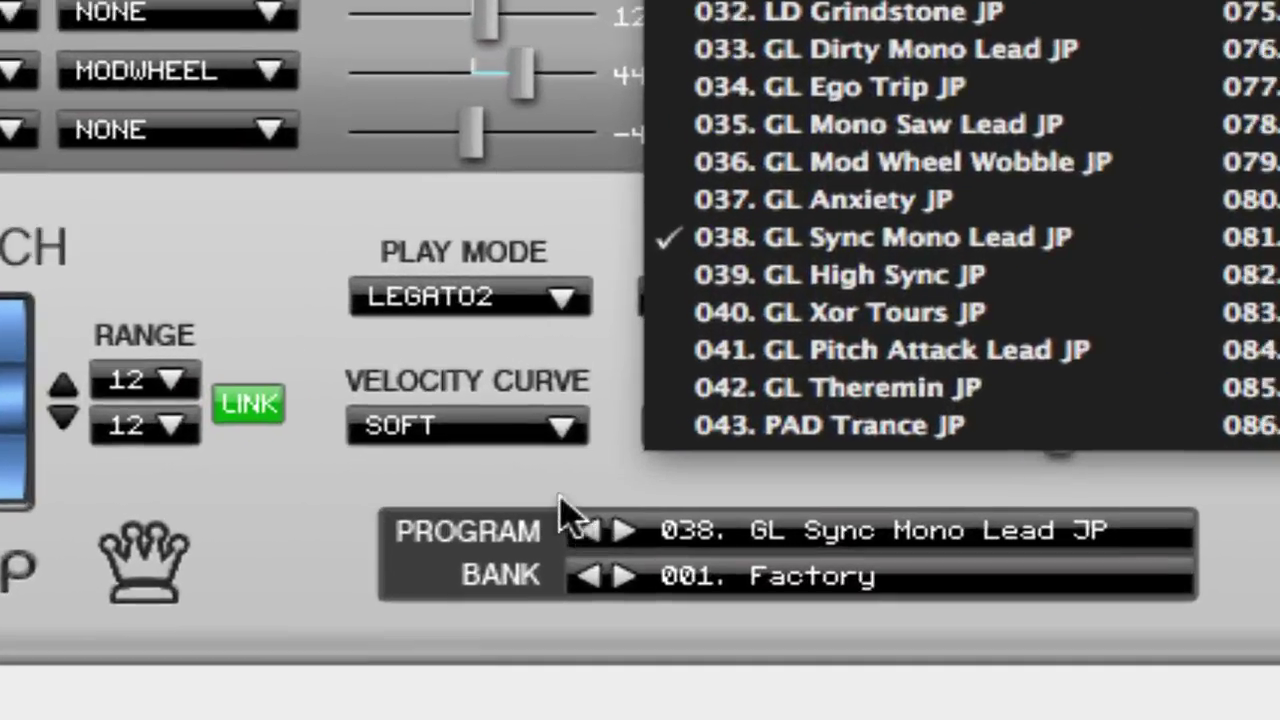
click(494, 667)
click(619, 531)
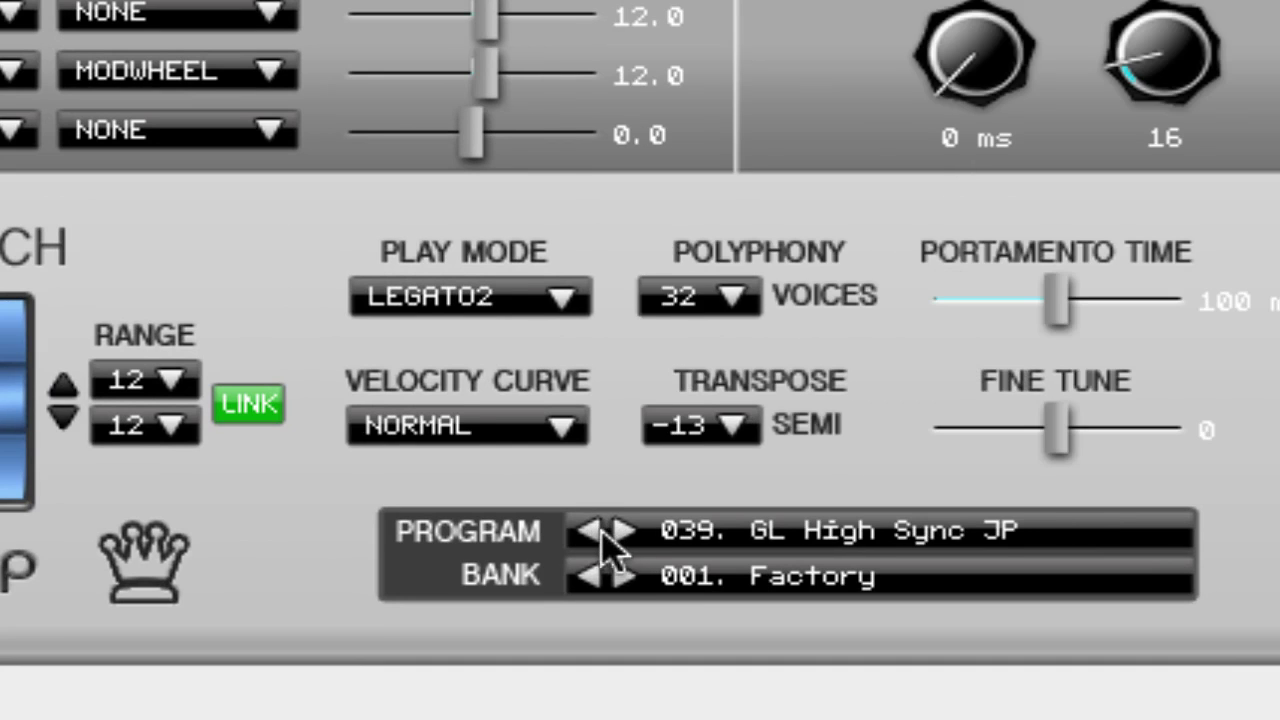
click(590, 530)
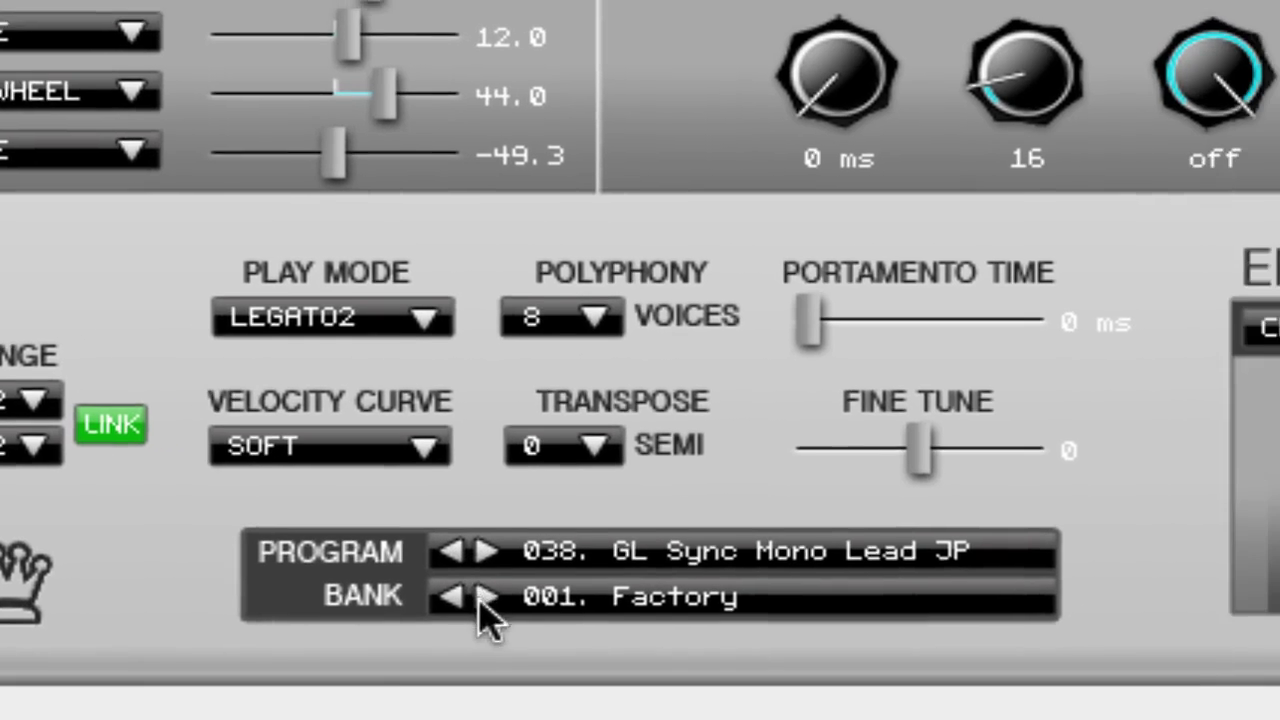
click(624, 576)
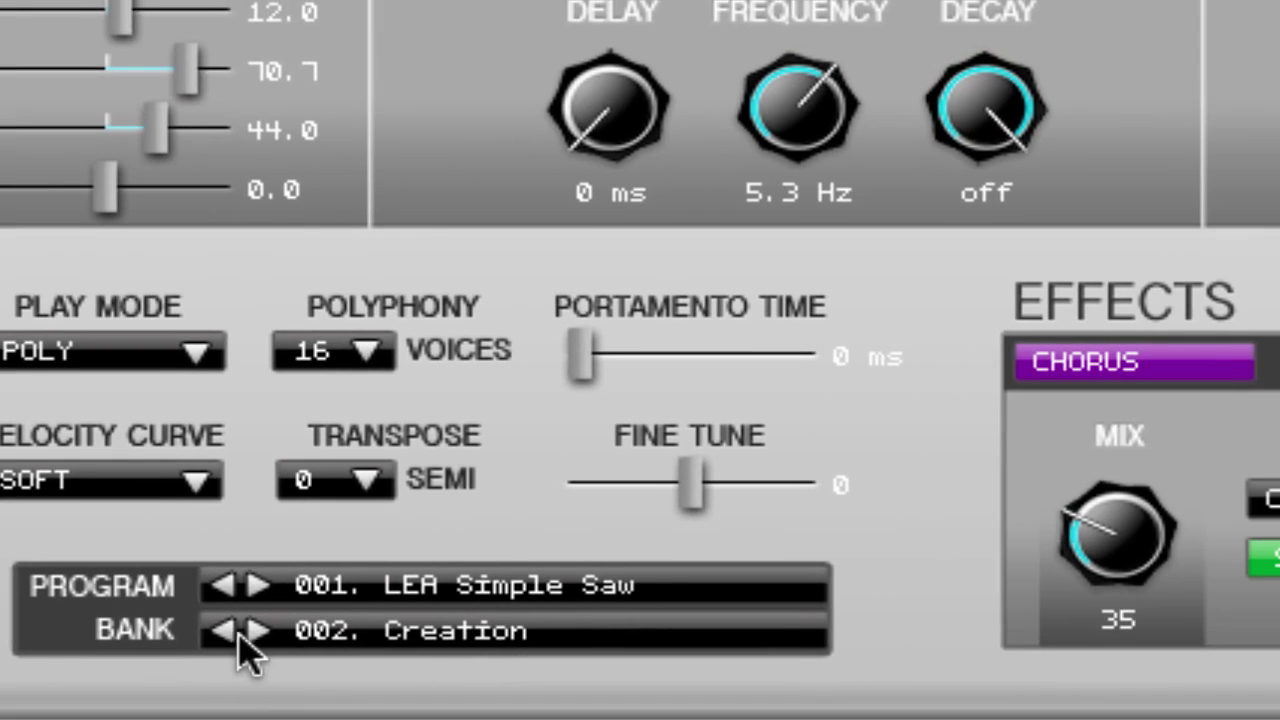
click(224, 630)
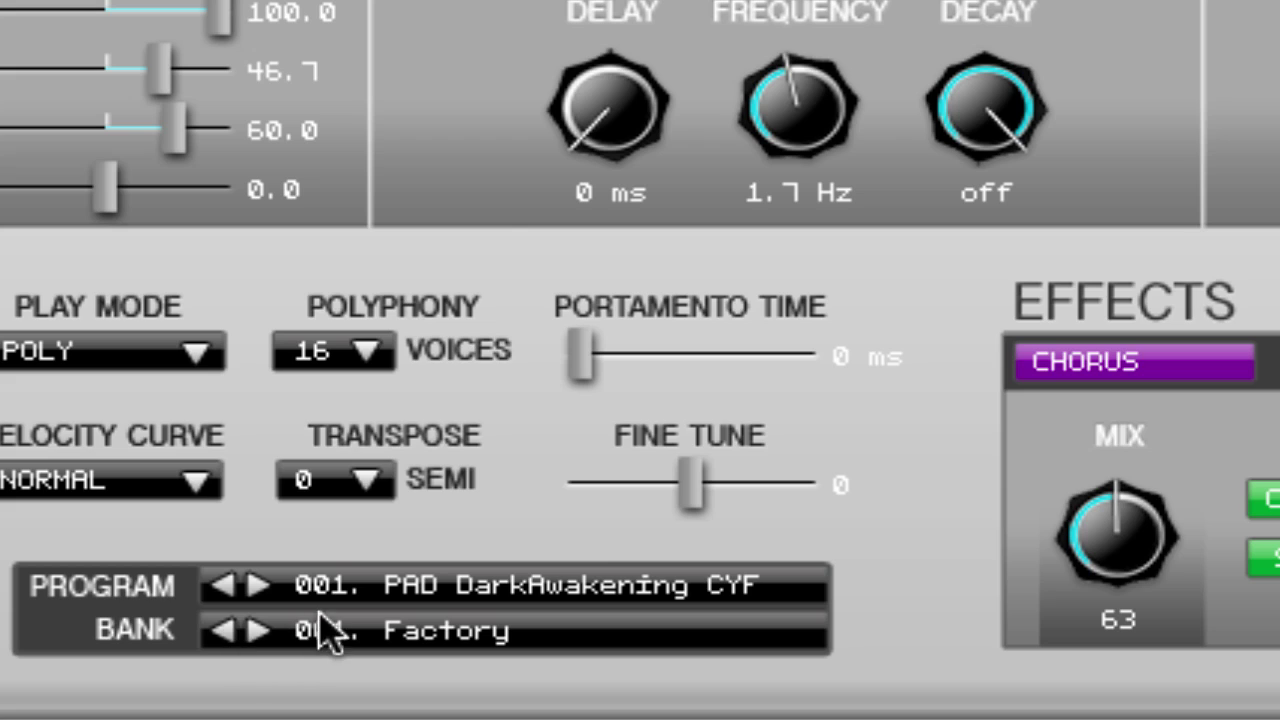
- Raise fine tune to 50 and set the LFO frequency to about 2.3 Hz
drag(689, 492, 823, 497)
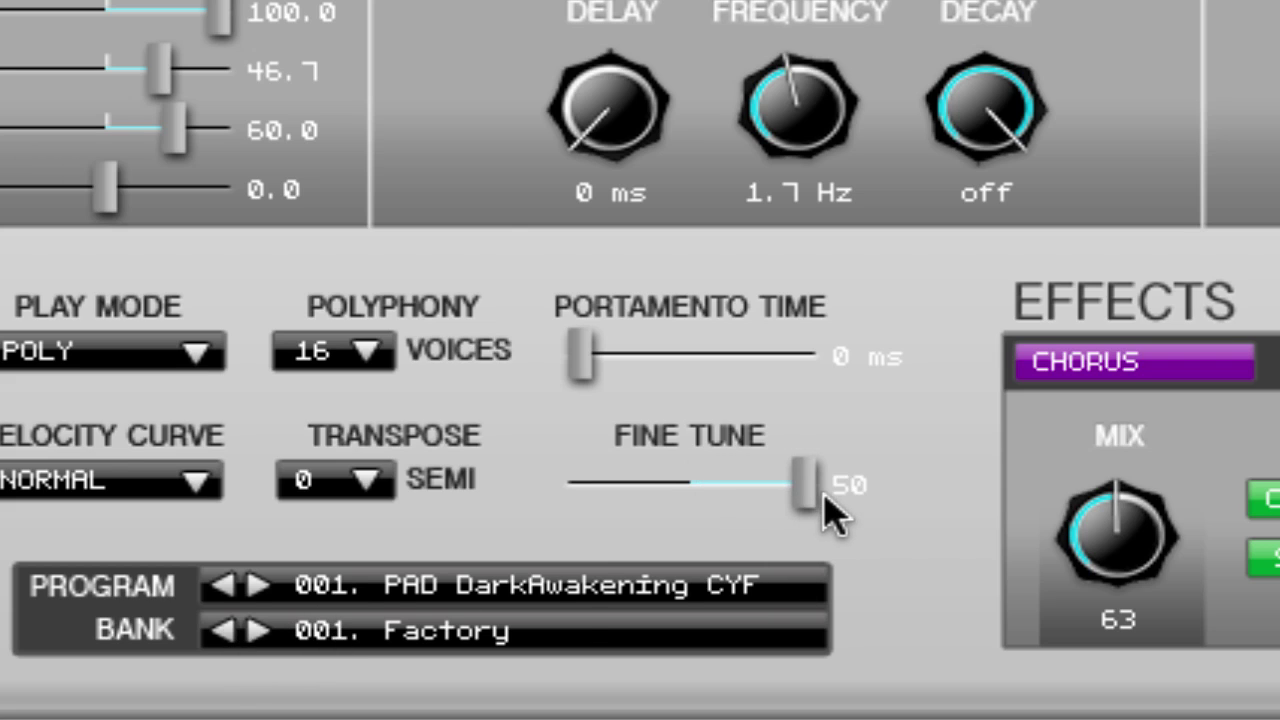
drag(800, 108, 796, 35)
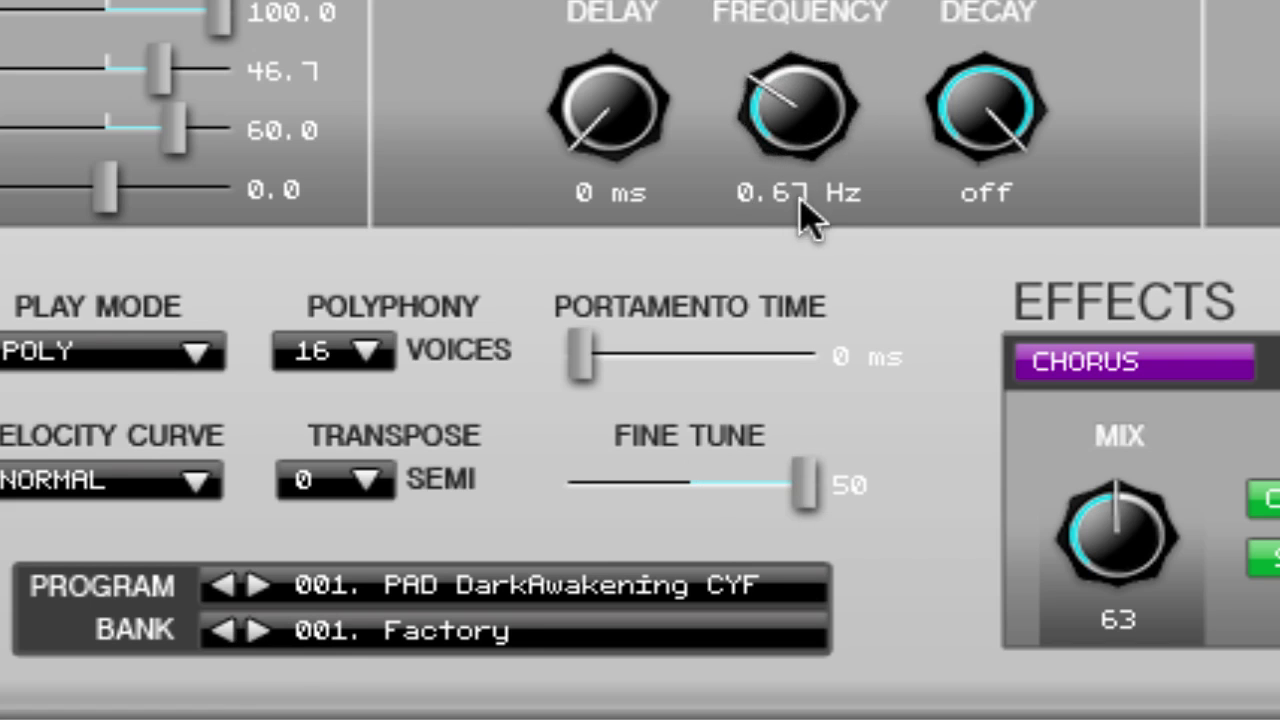
drag(1116, 183, 1111, 440)
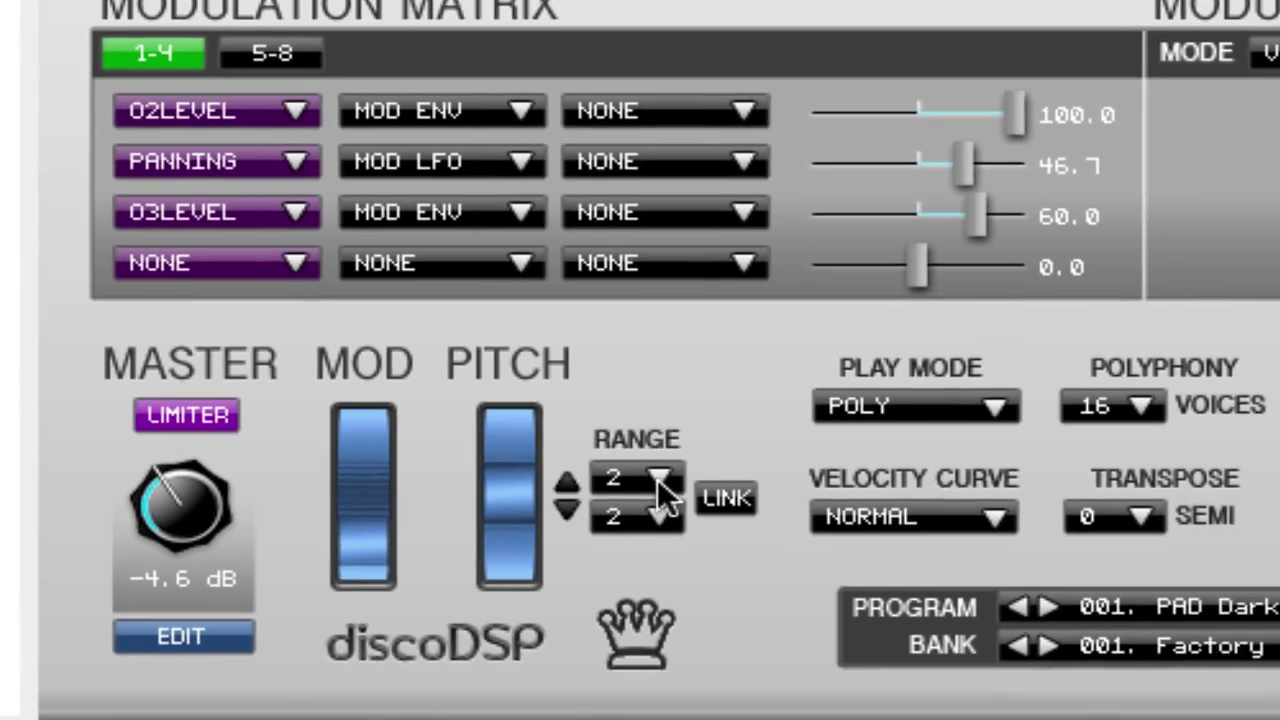
- Set the upward pitch range to 8 and test it with the pitch wheel
click(753, 440)
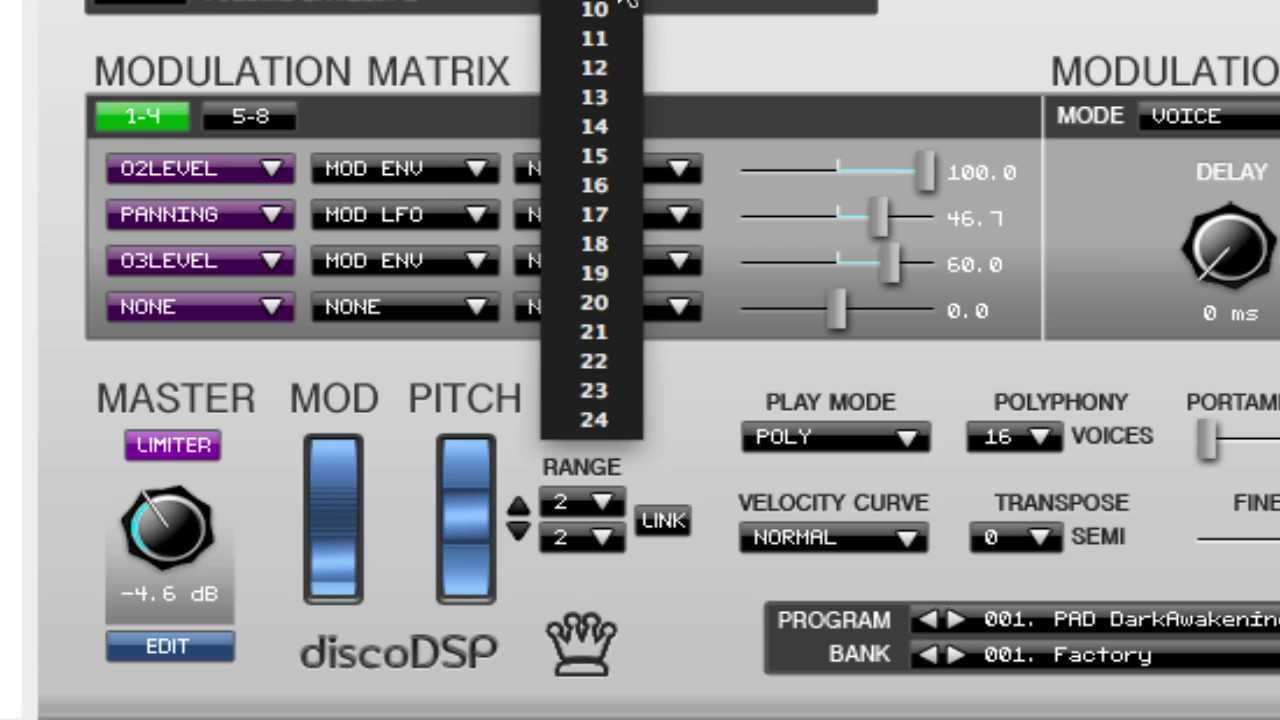
click(594, 0)
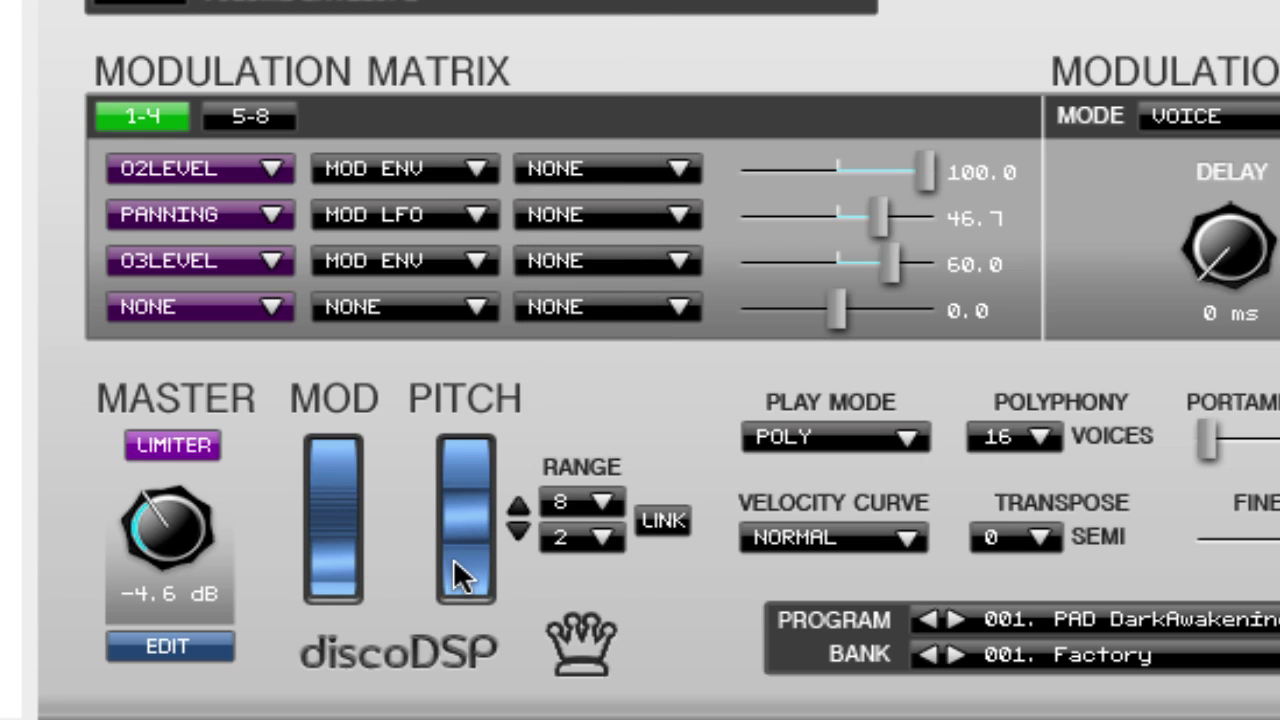
drag(453, 557, 458, 350)
drag(462, 455, 465, 646)
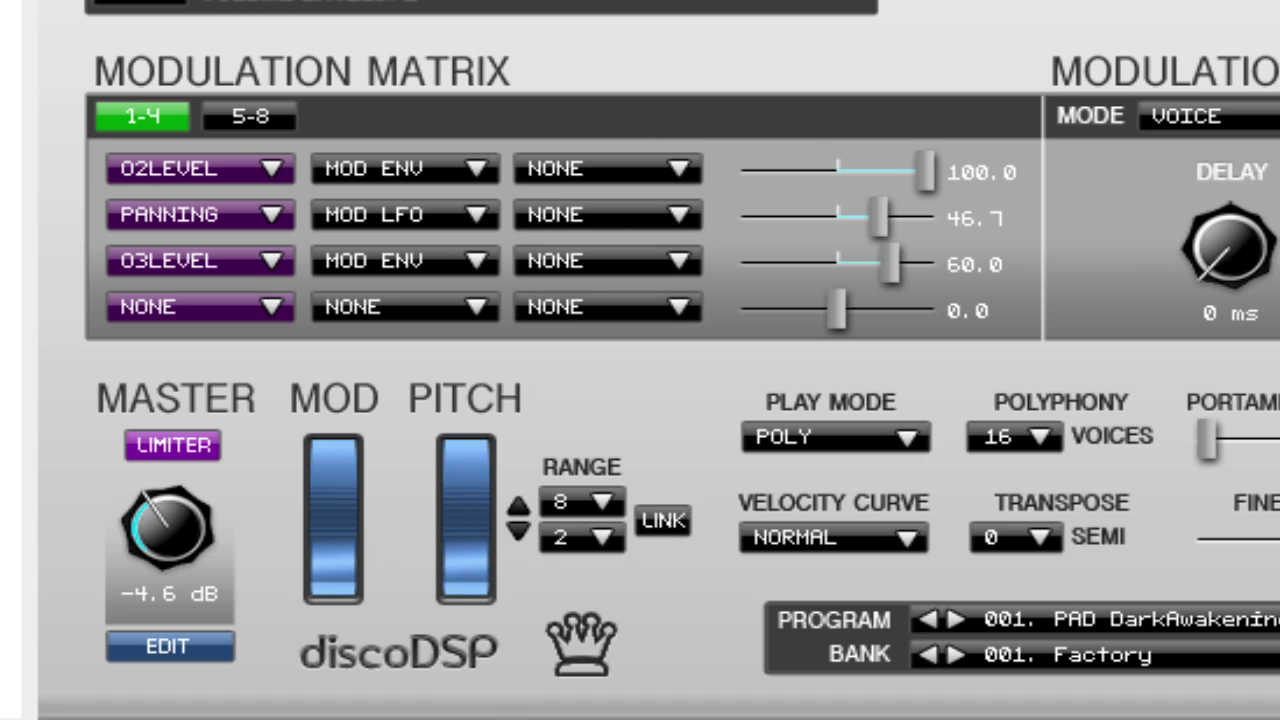
- Link the pitch ranges, set both to 18, and test the mod wheel
click(679, 516)
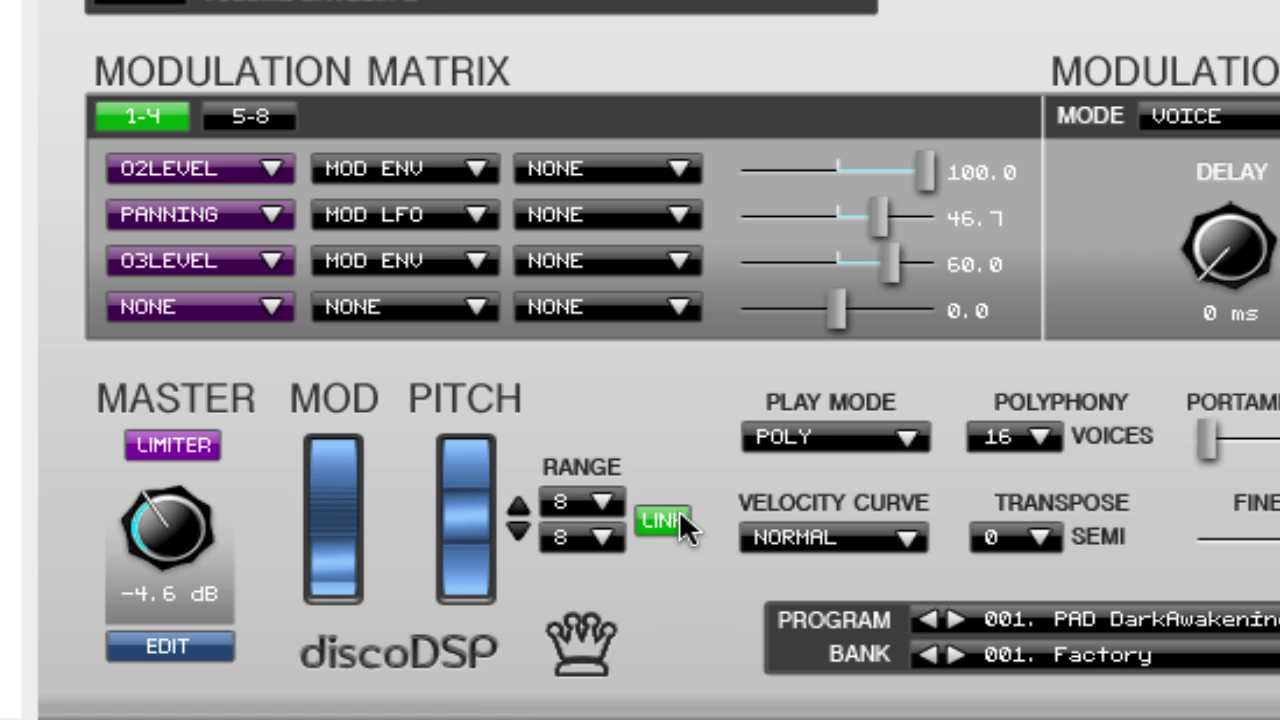
click(578, 535)
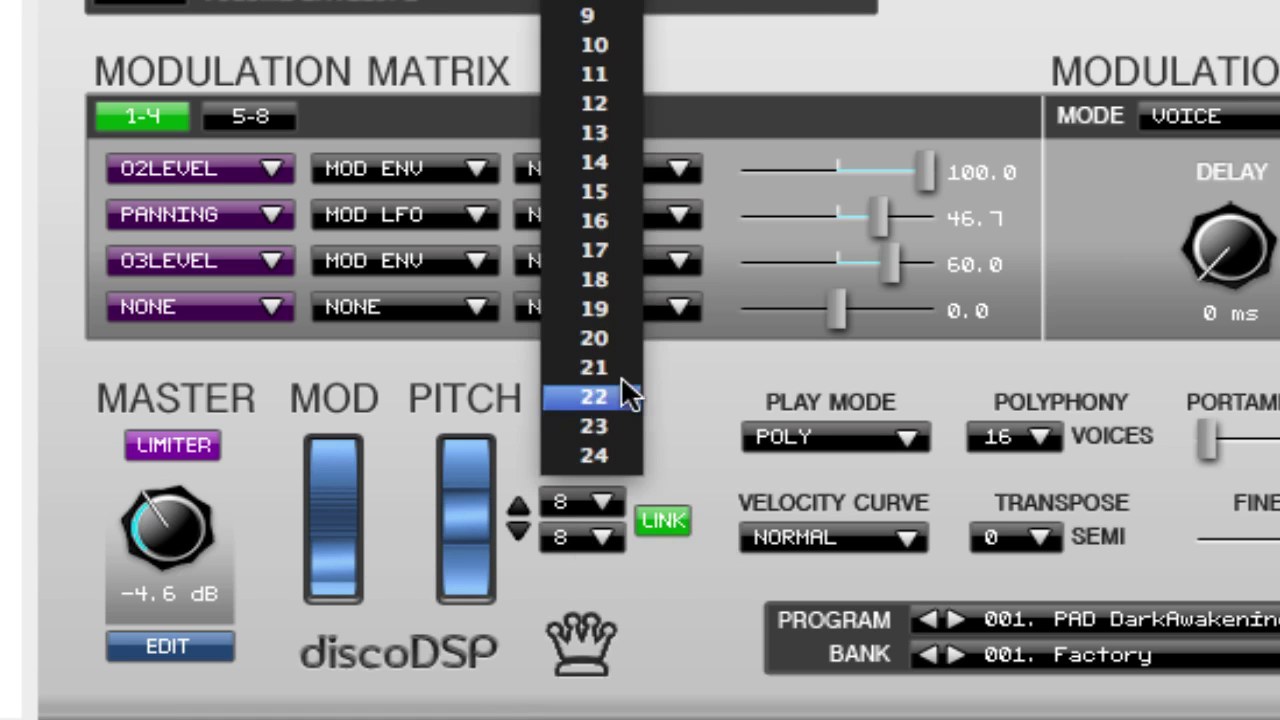
click(628, 268)
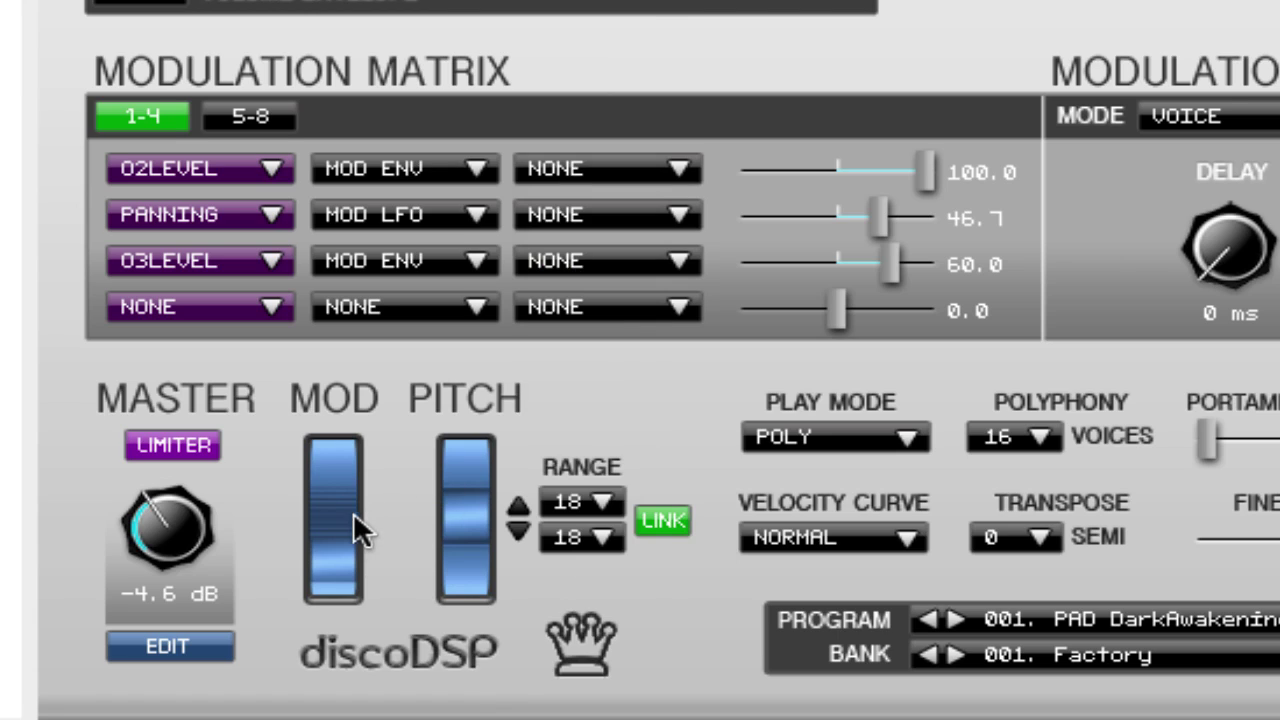
mouse_move(355, 581)
mouse_down()
mouse_move(341, 425)
mouse_move(351, 1)
mouse_up()
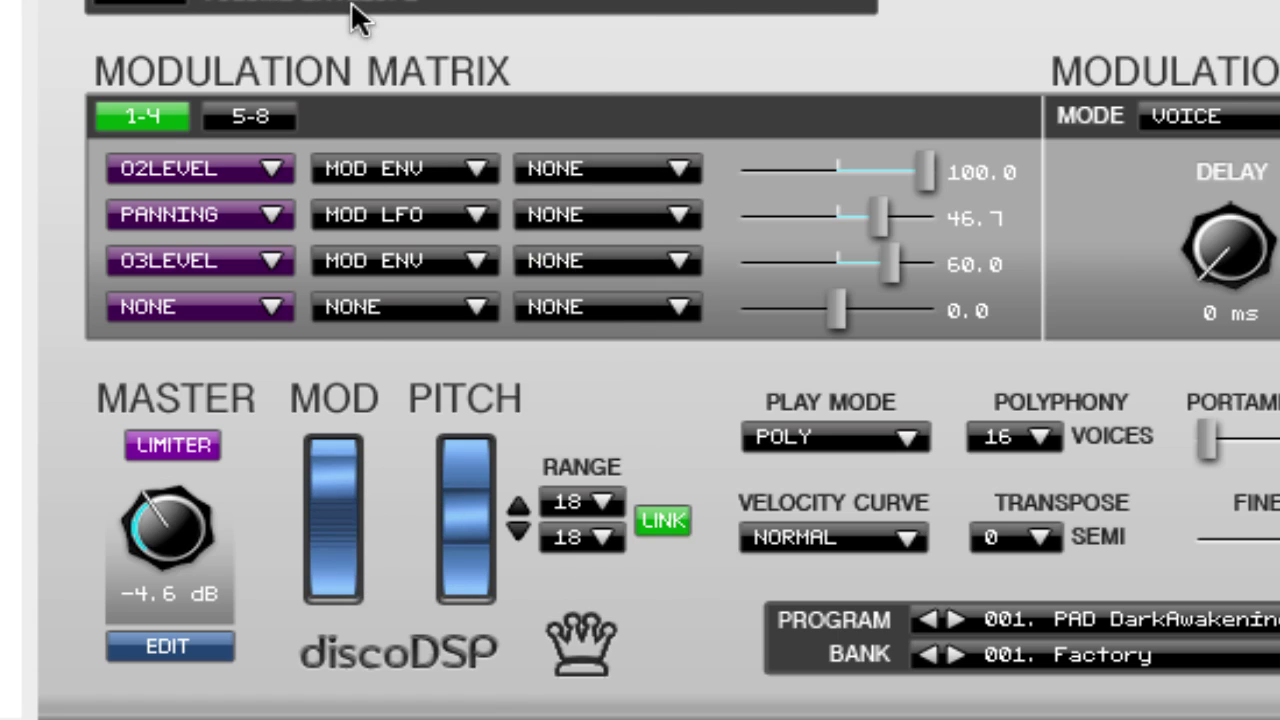
drag(350, 322, 349, 713)
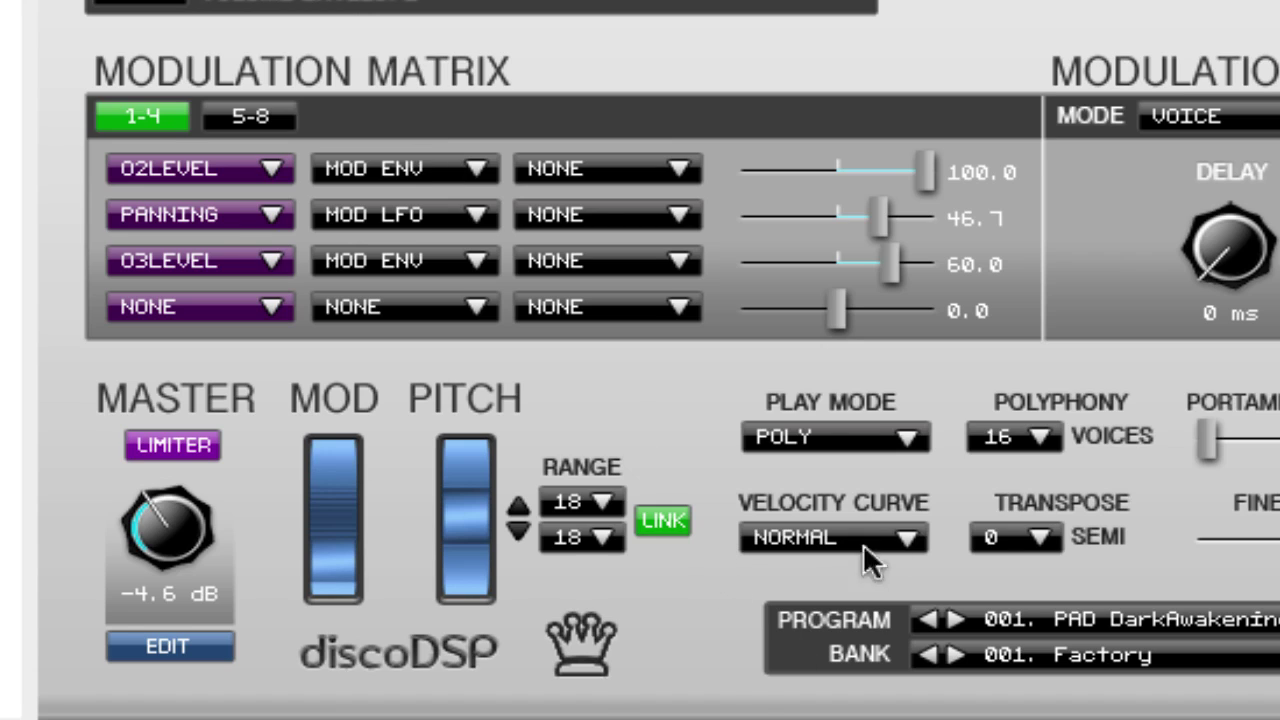
- Set the play mode to MONO2 and portamento time to about 12 ms
click(907, 438)
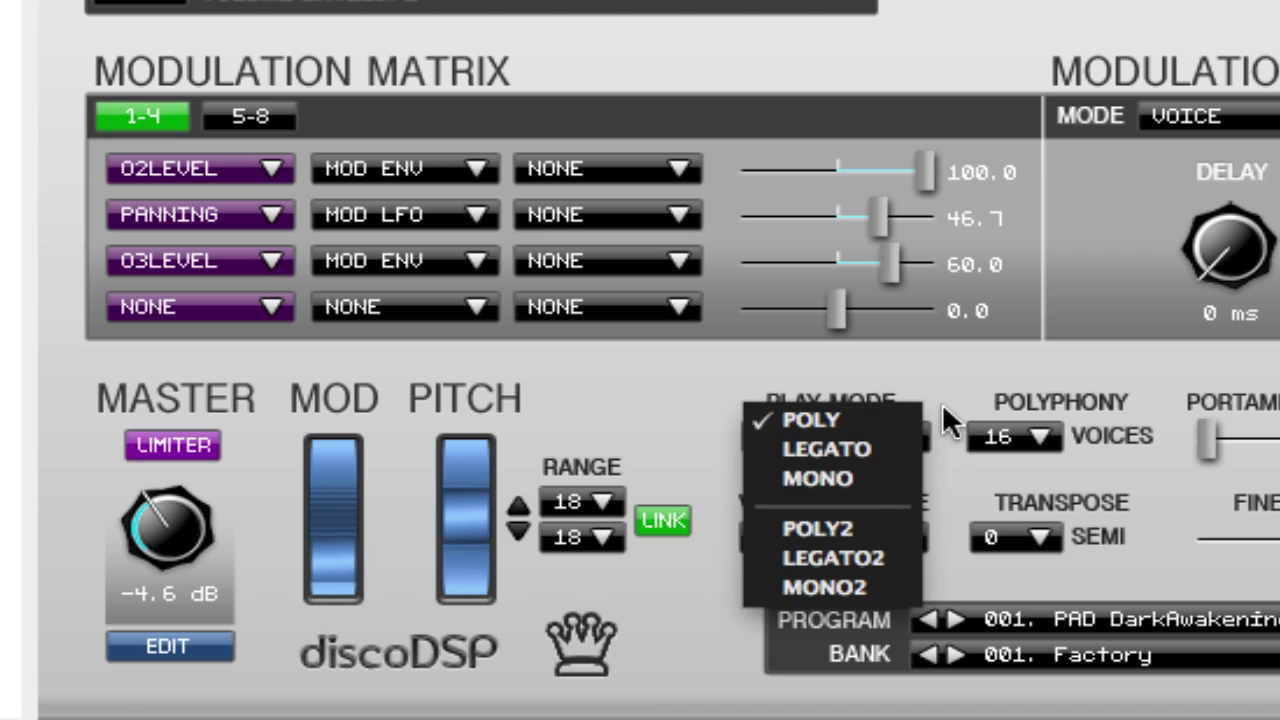
click(882, 480)
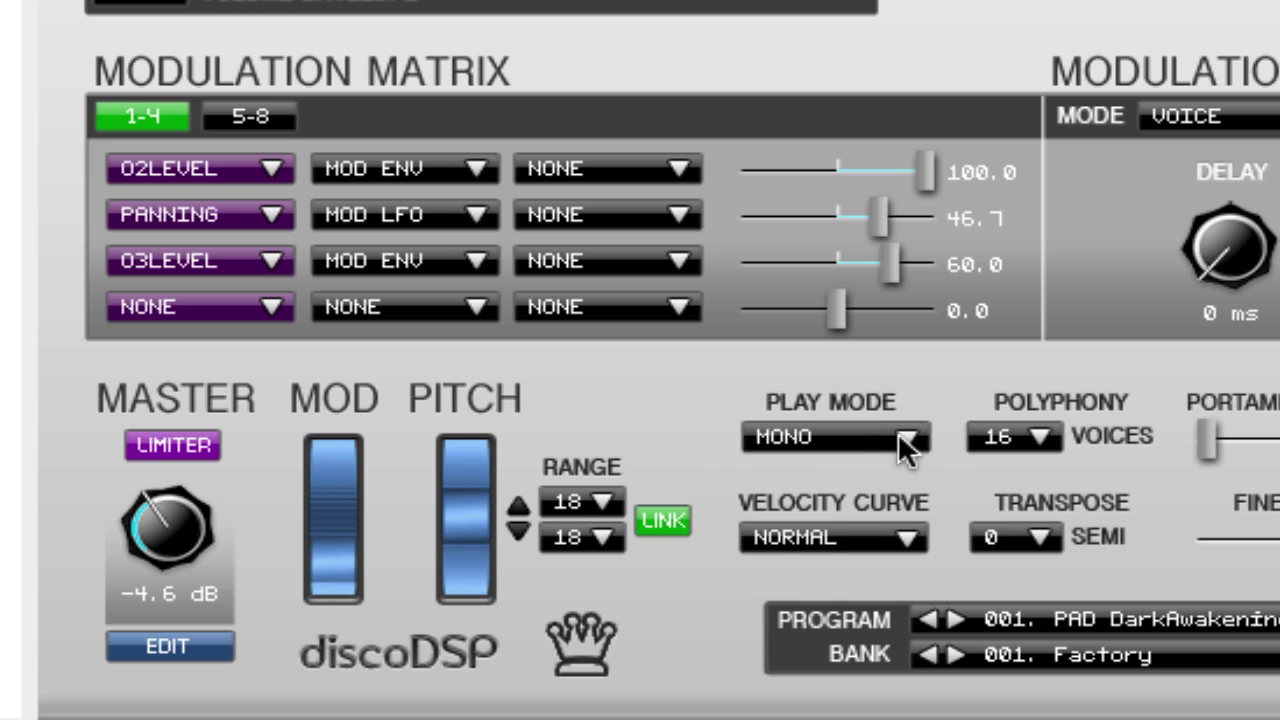
click(898, 434)
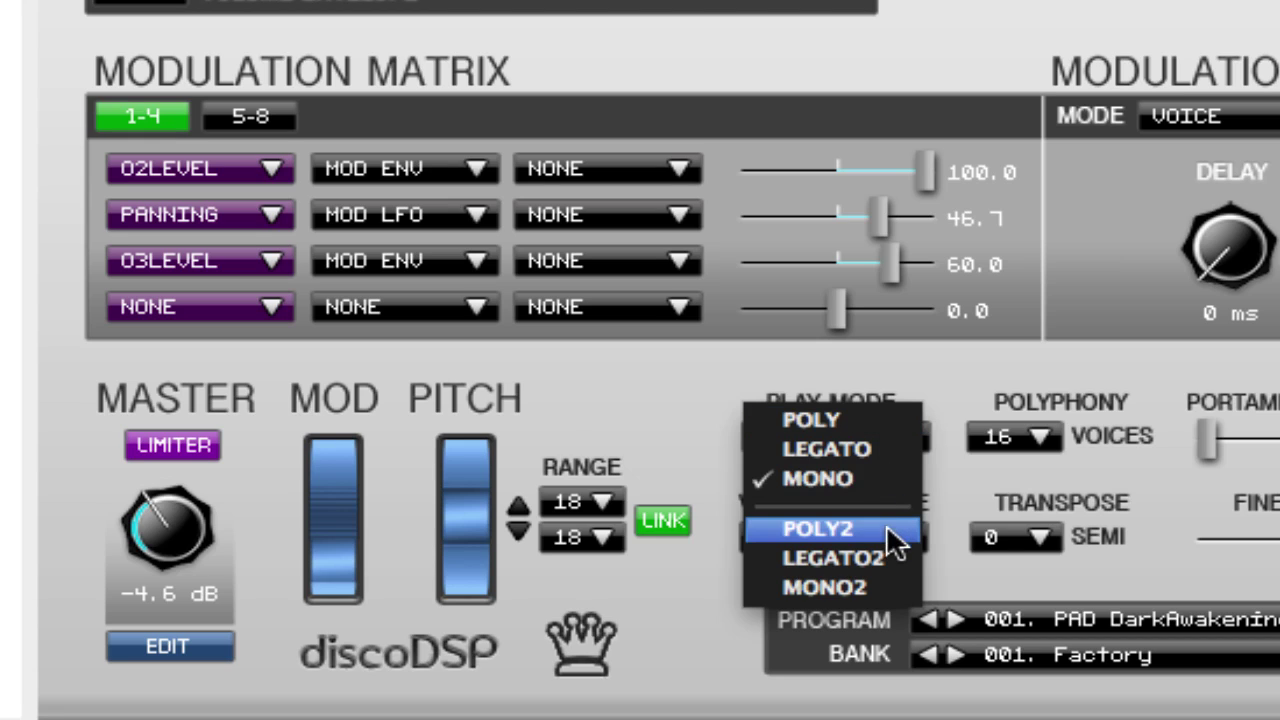
click(890, 590)
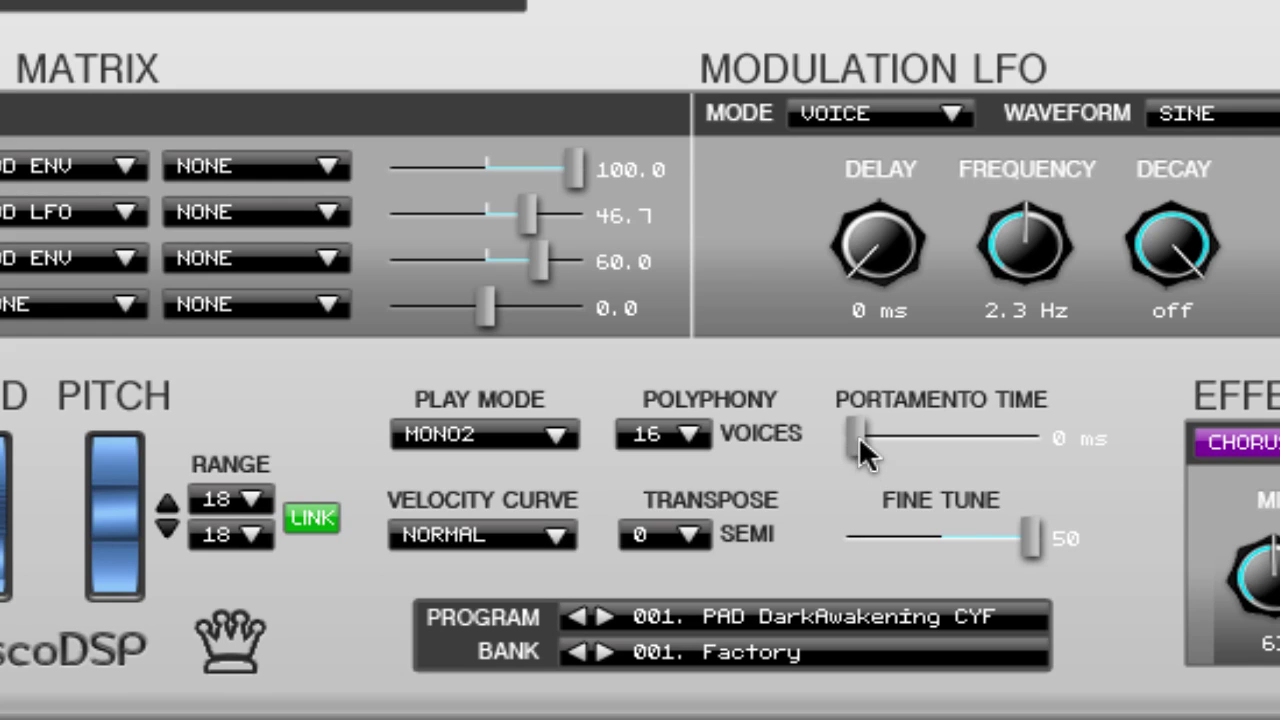
drag(858, 440, 896, 442)
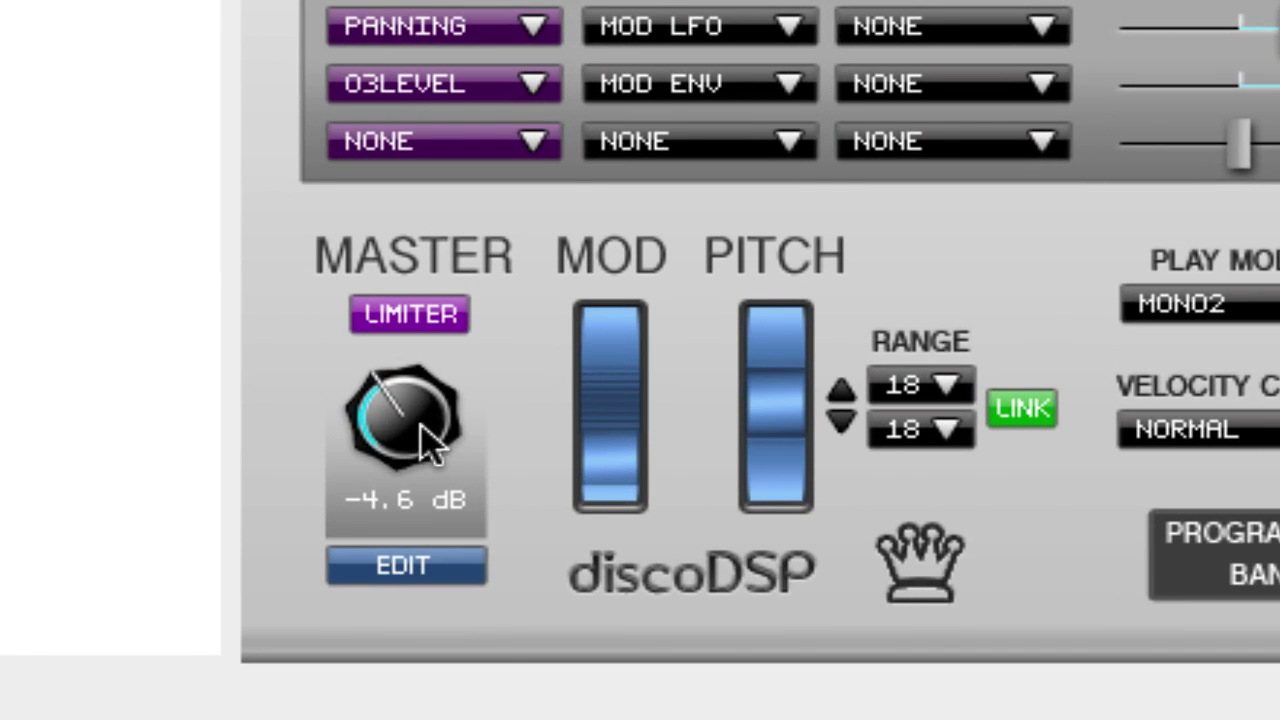
- Bring the Master knob up to 0.5 dB, then settle it at -6.1 dB
drag(420, 448, 366, 354)
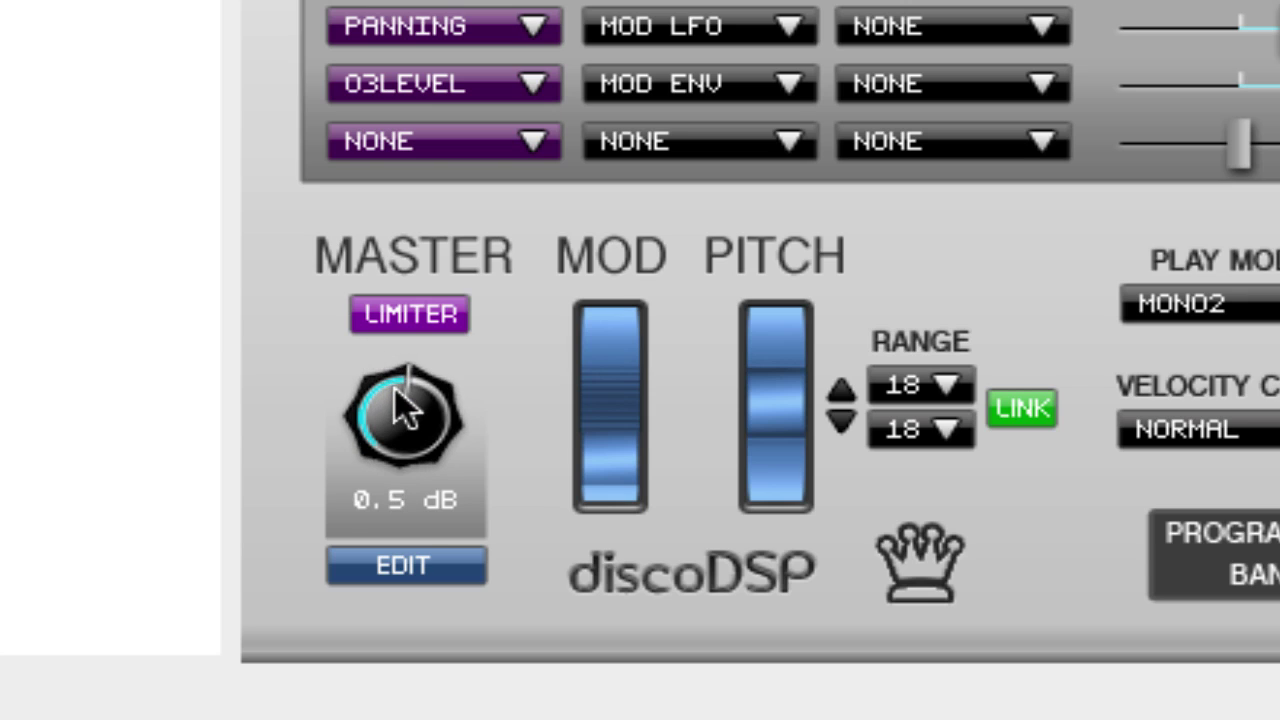
drag(400, 405, 430, 510)
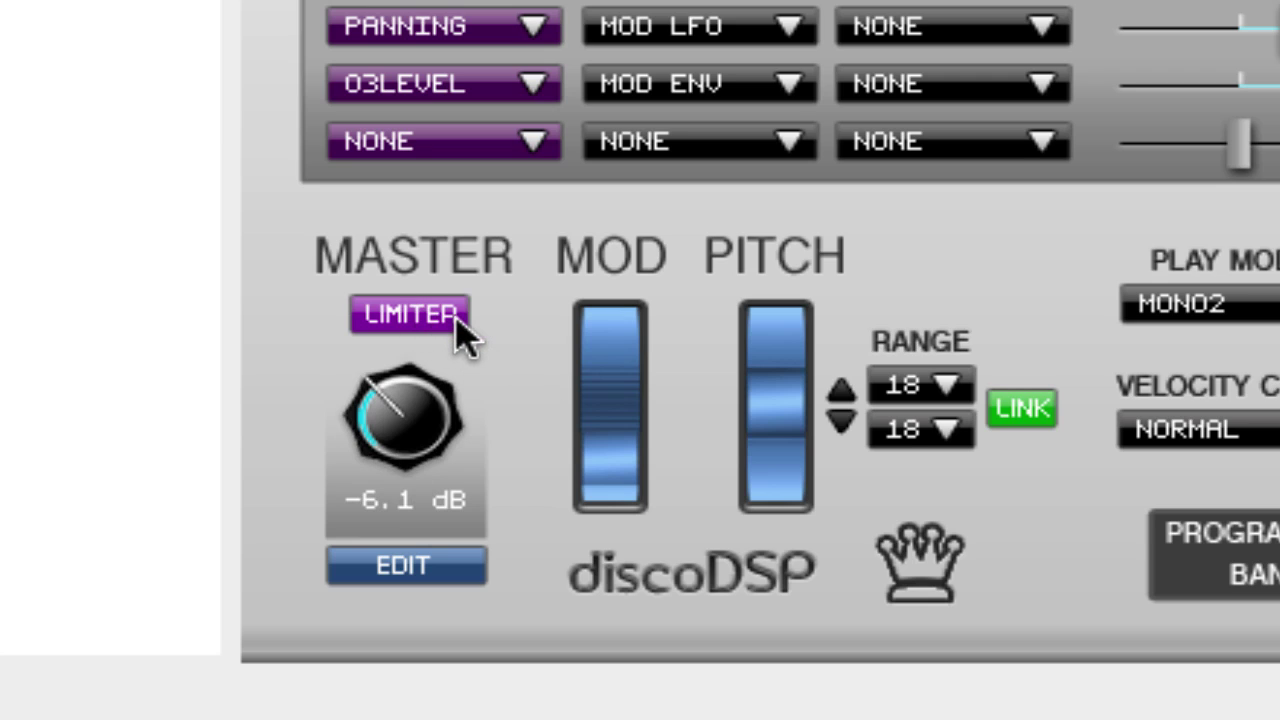
click(433, 570)
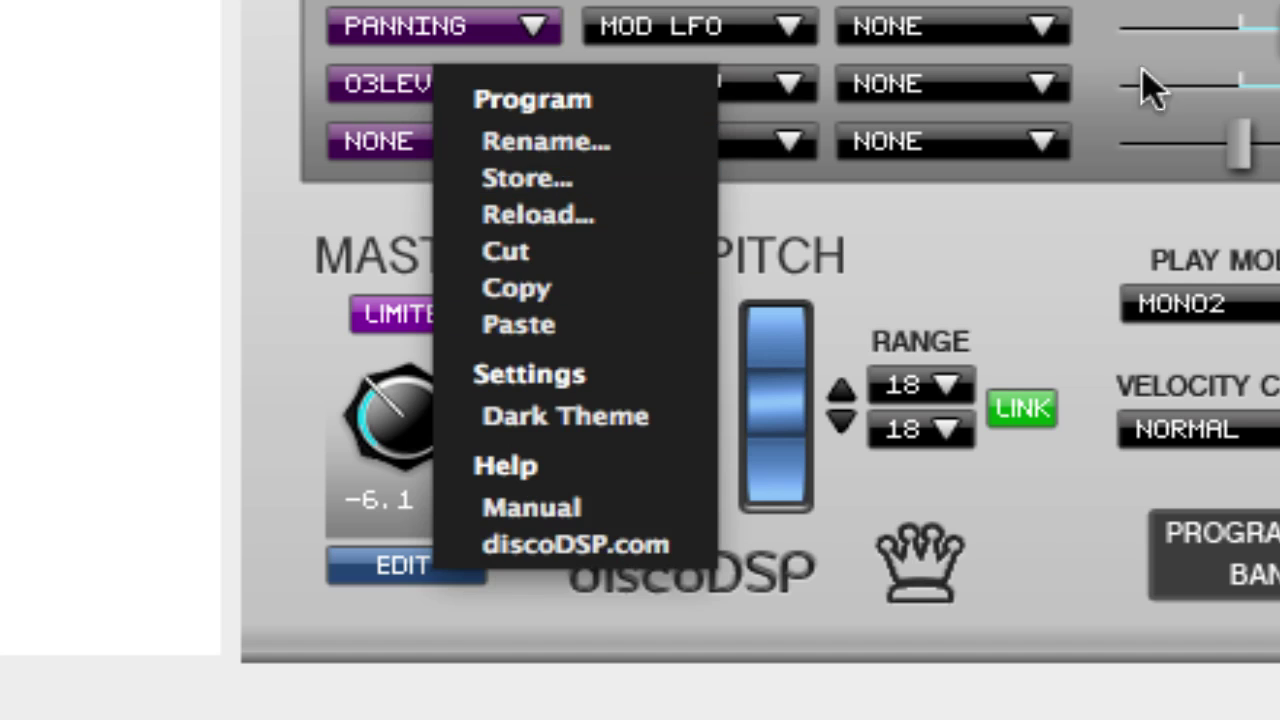
key(Escape)
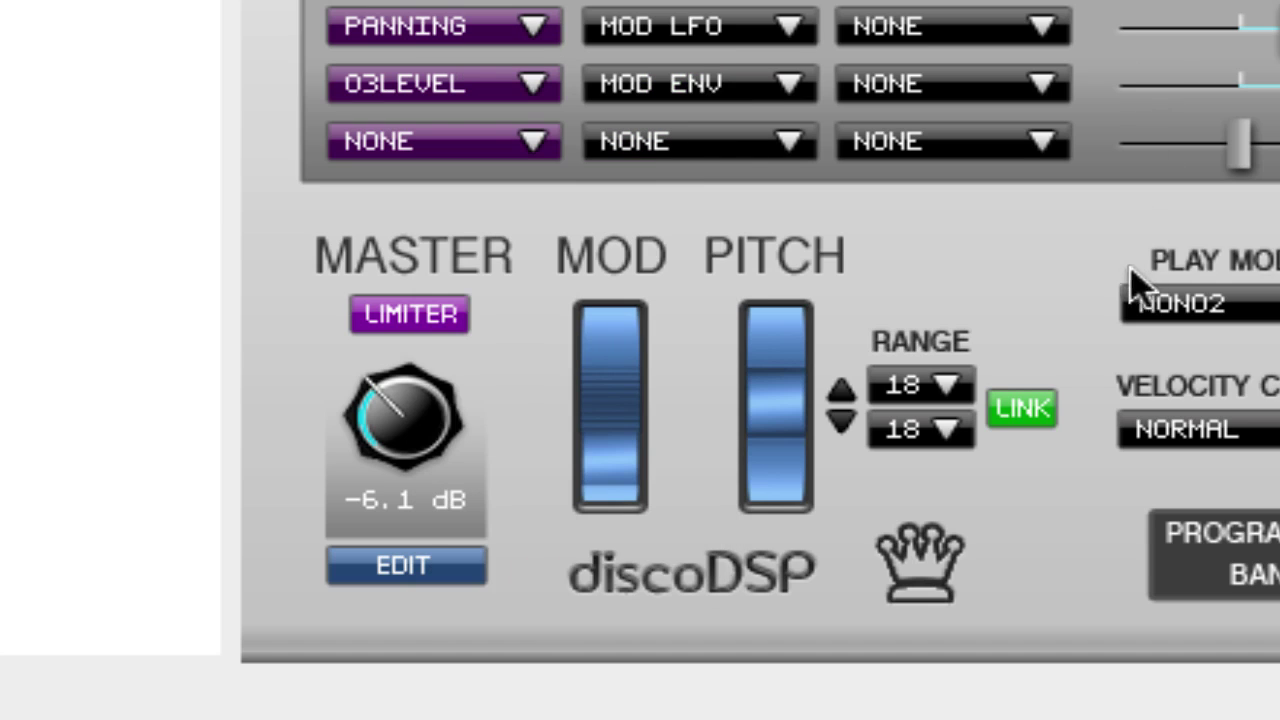
click(467, 570)
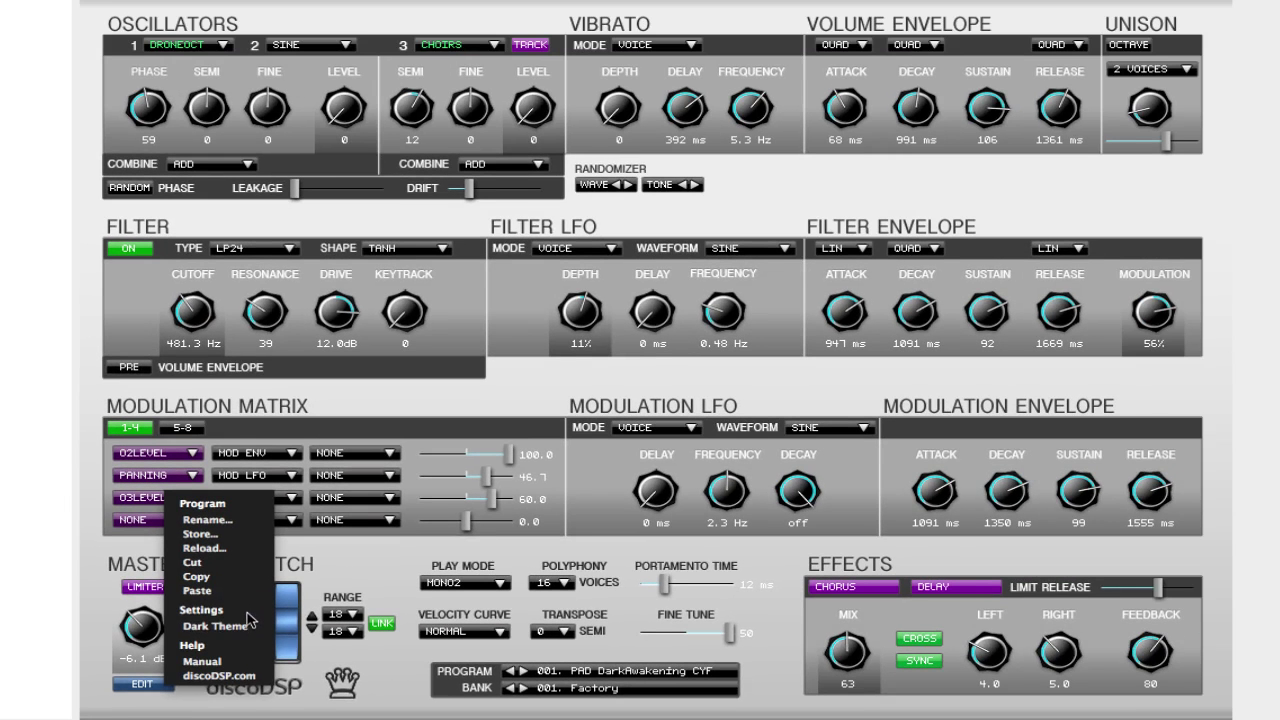
click(246, 622)
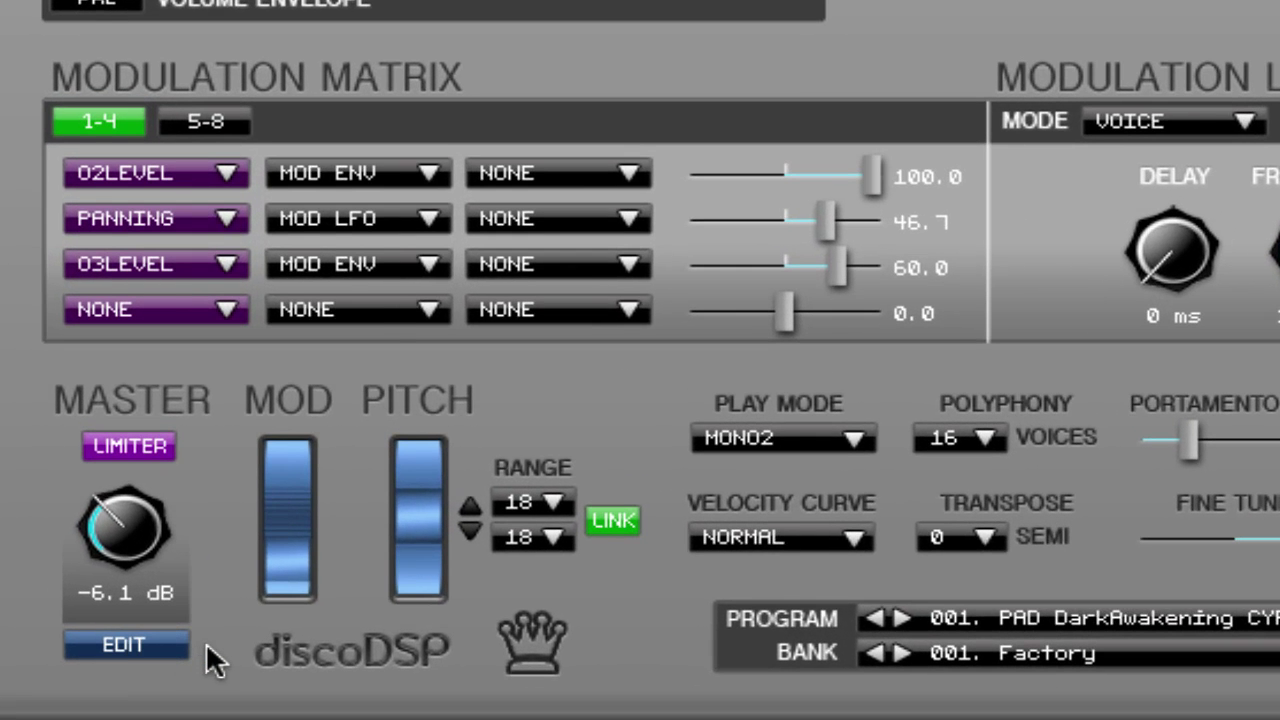
click(163, 643)
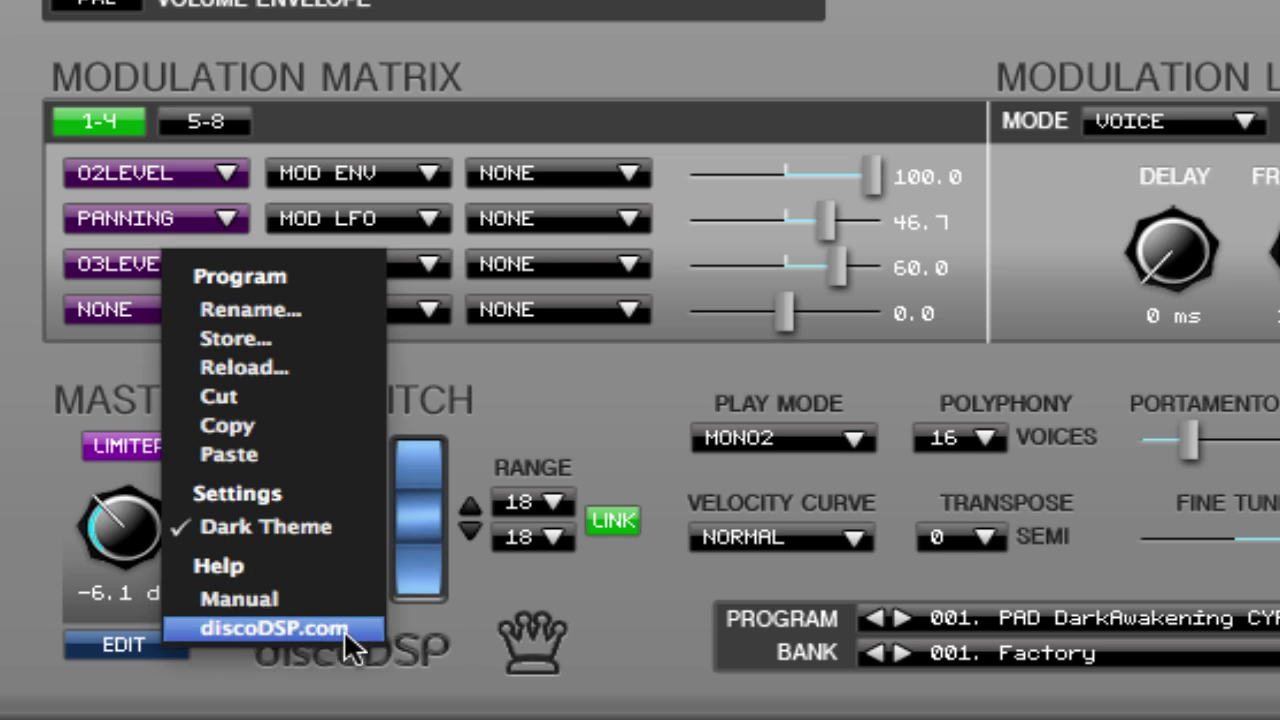
click(434, 660)
click(434, 658)
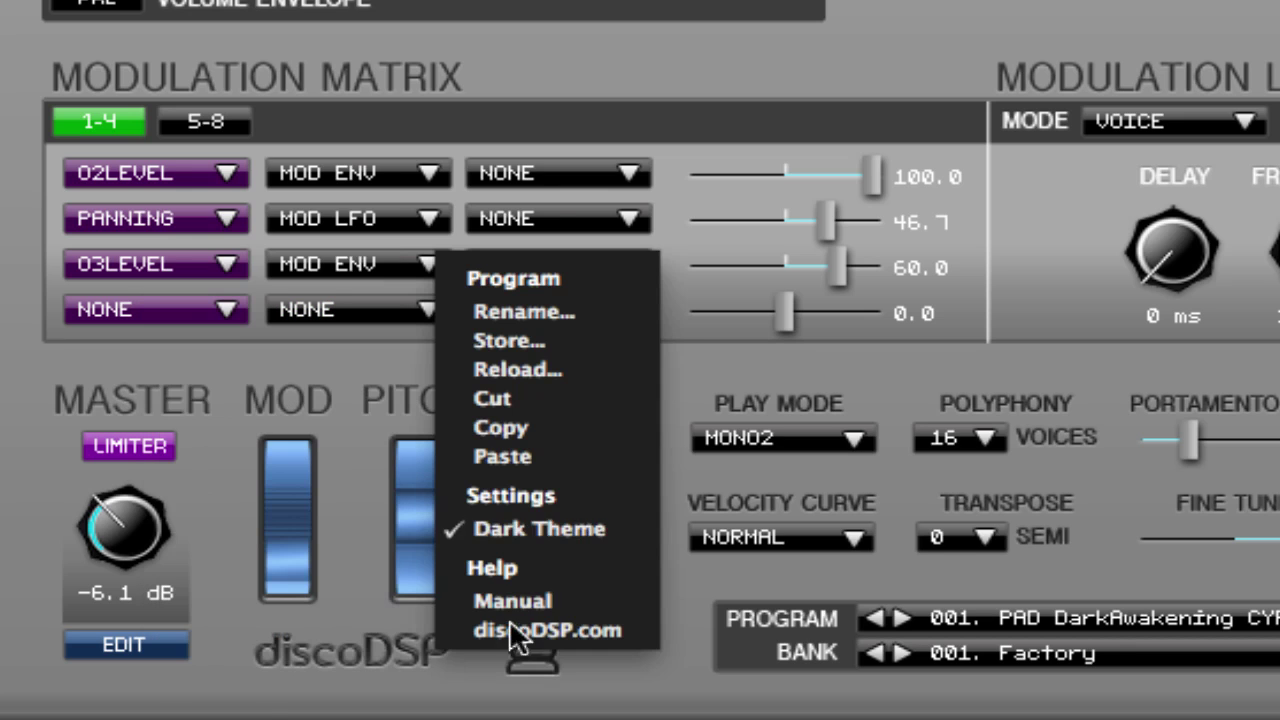
click(582, 528)
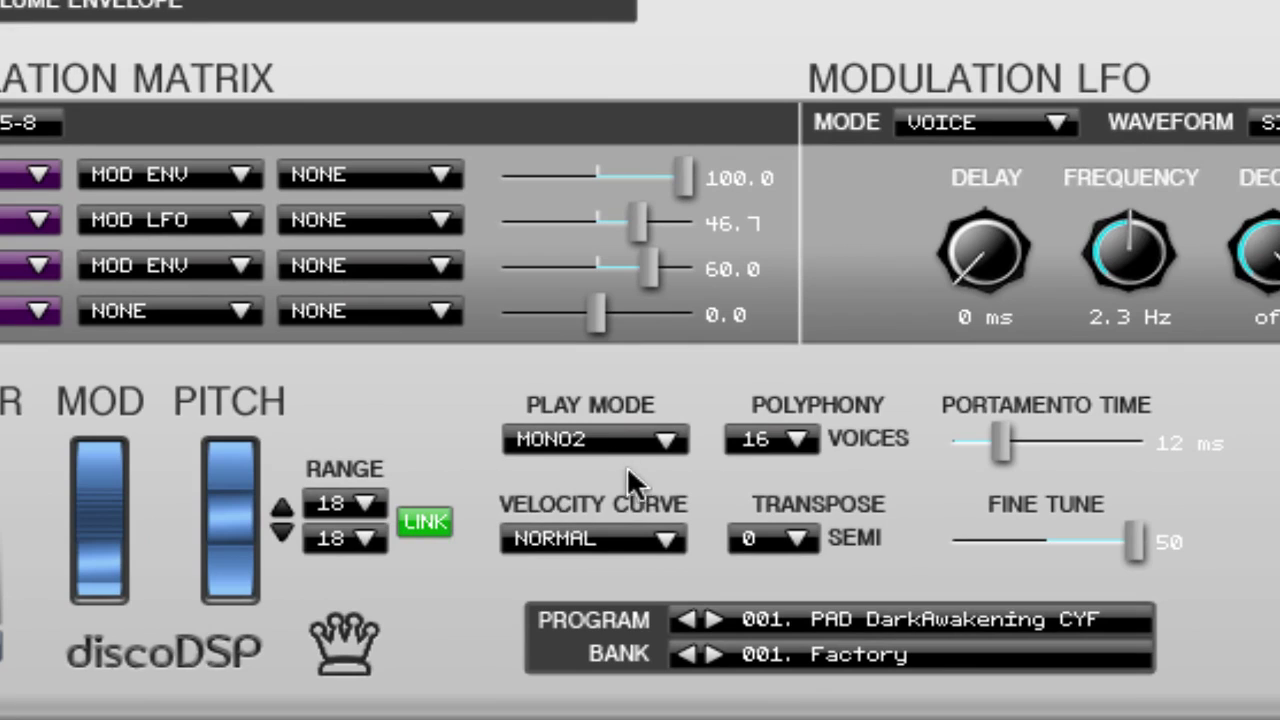
click(663, 540)
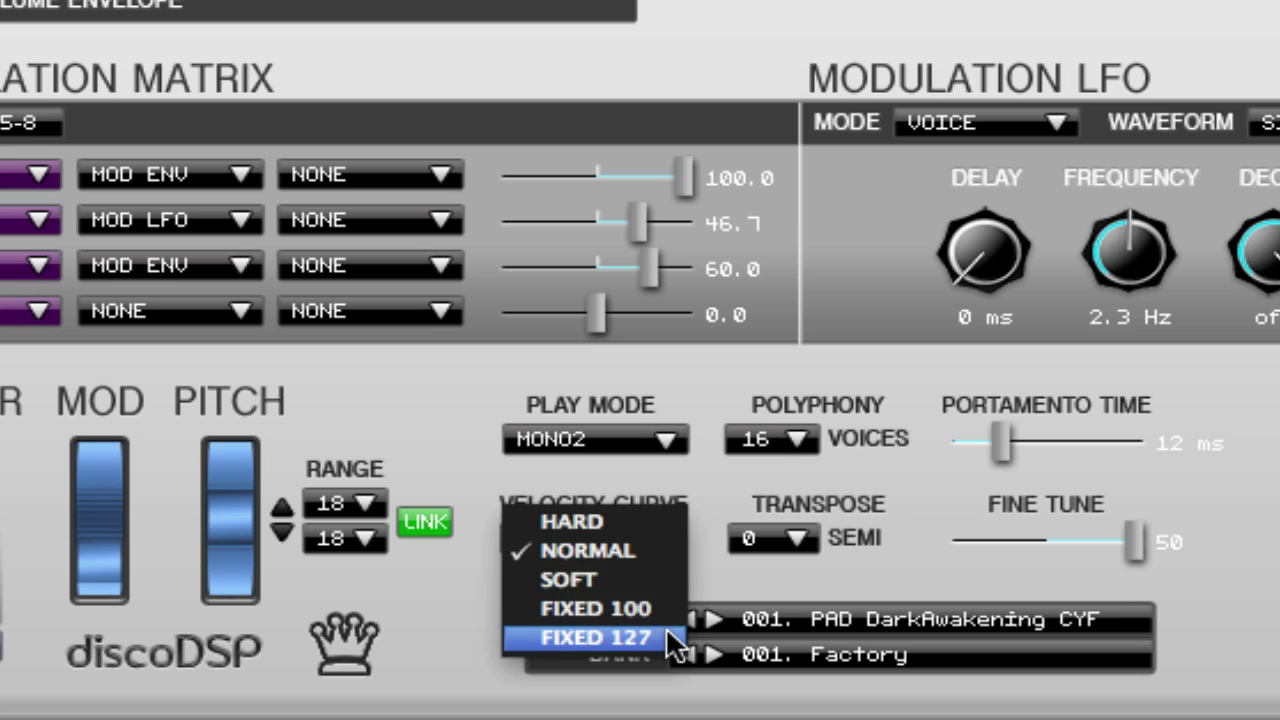
click(760, 600)
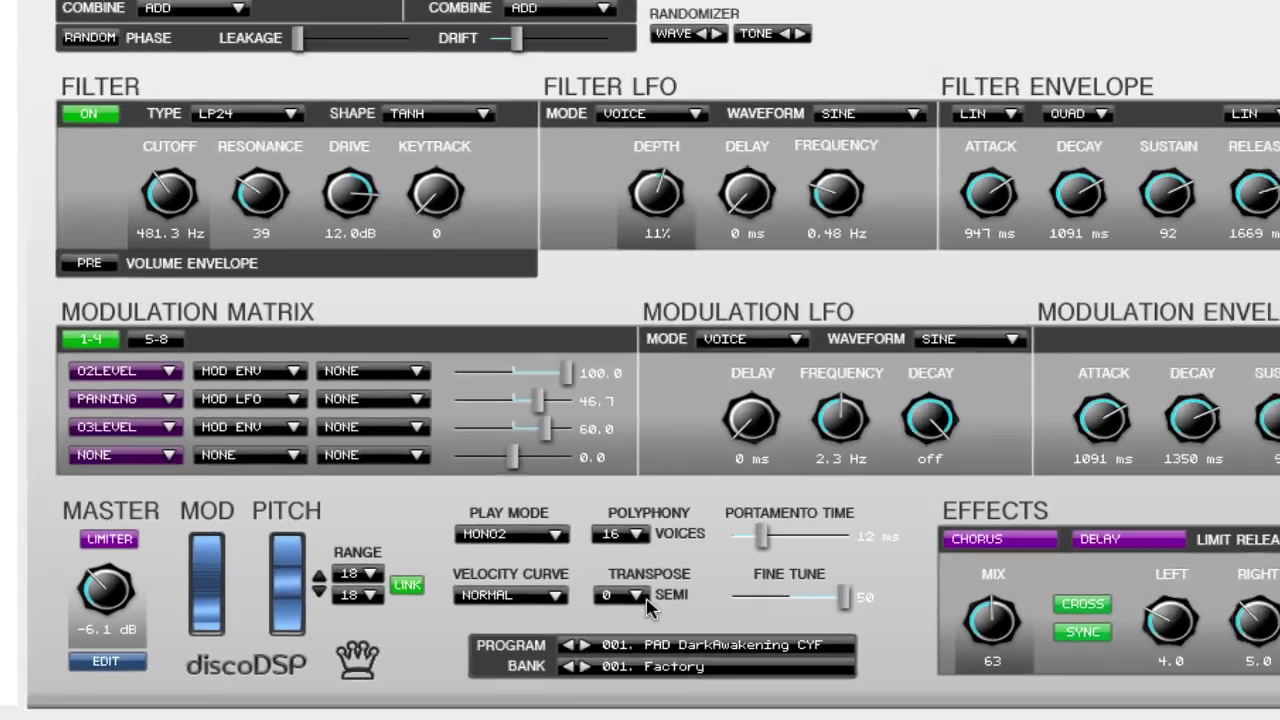
click(797, 538)
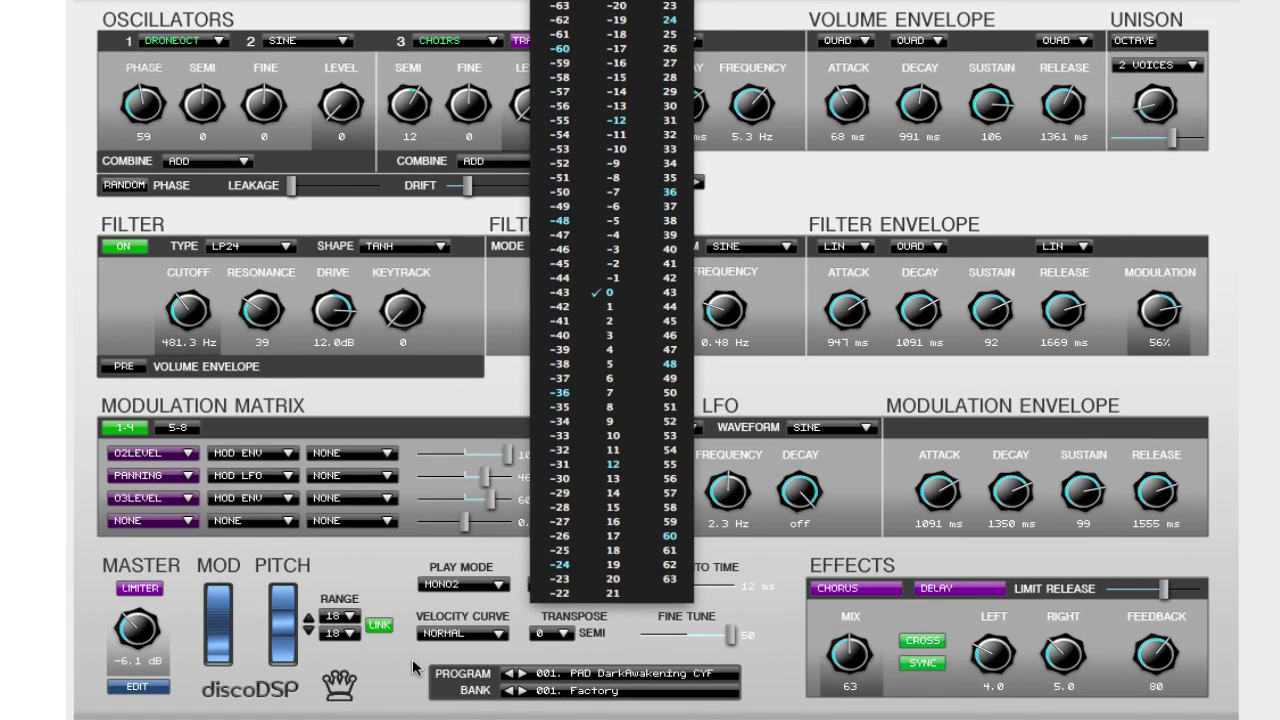
click(431, 652)
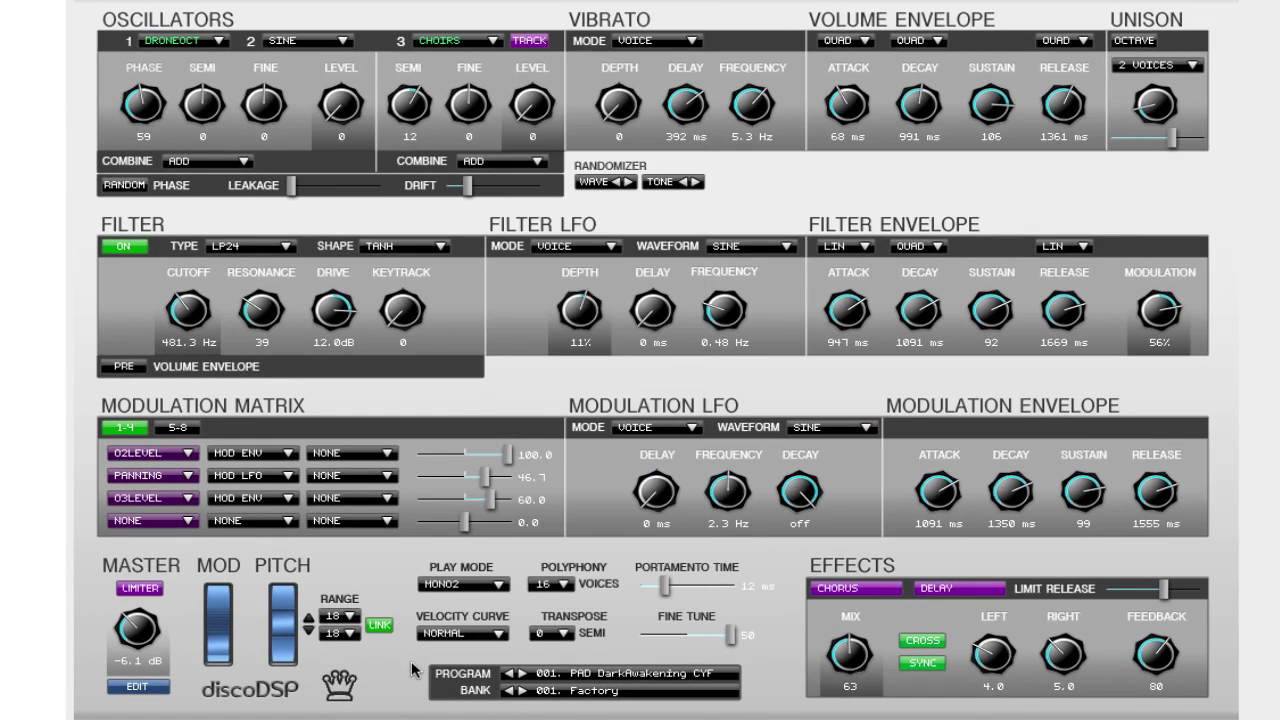